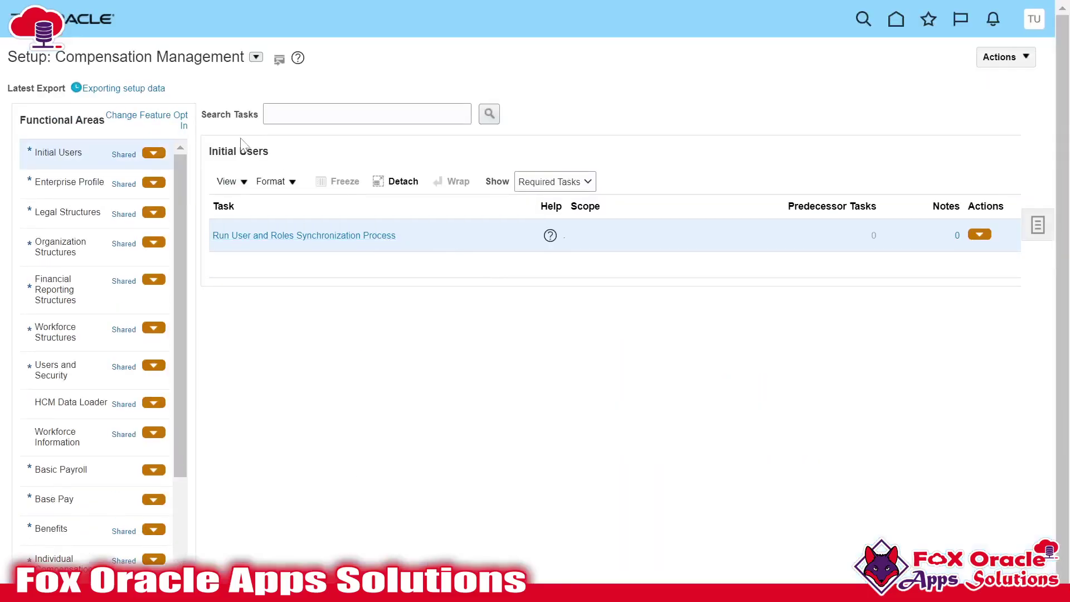
Search all setup tasks for "Manage Enterprise Scheduler Job%" and open the task for Financial, Supply Chain Management, and Related Applications.
click(1037, 225)
click(939, 253)
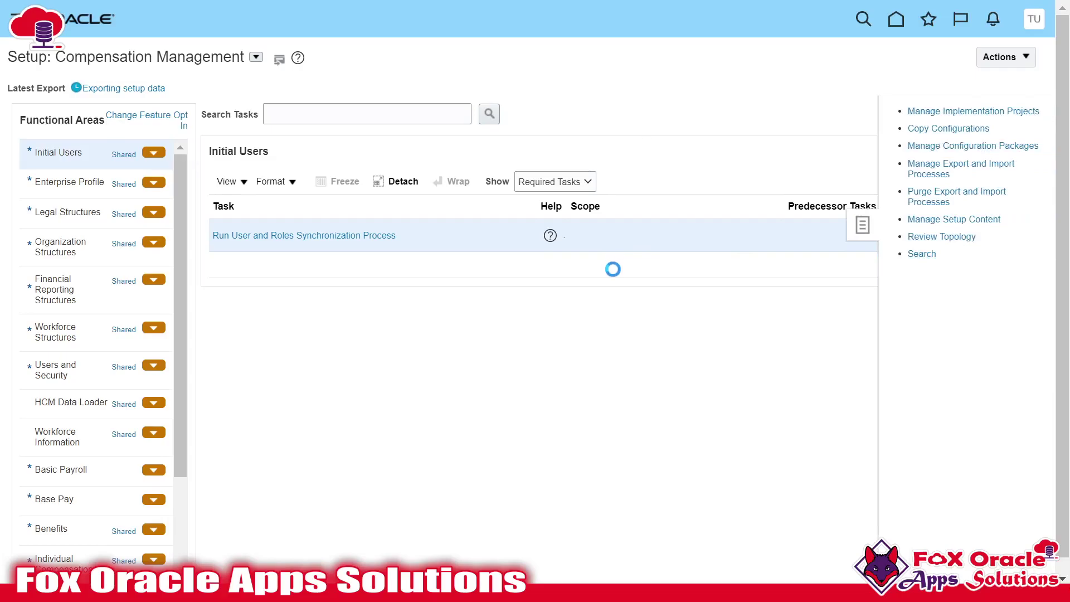
click(306, 104)
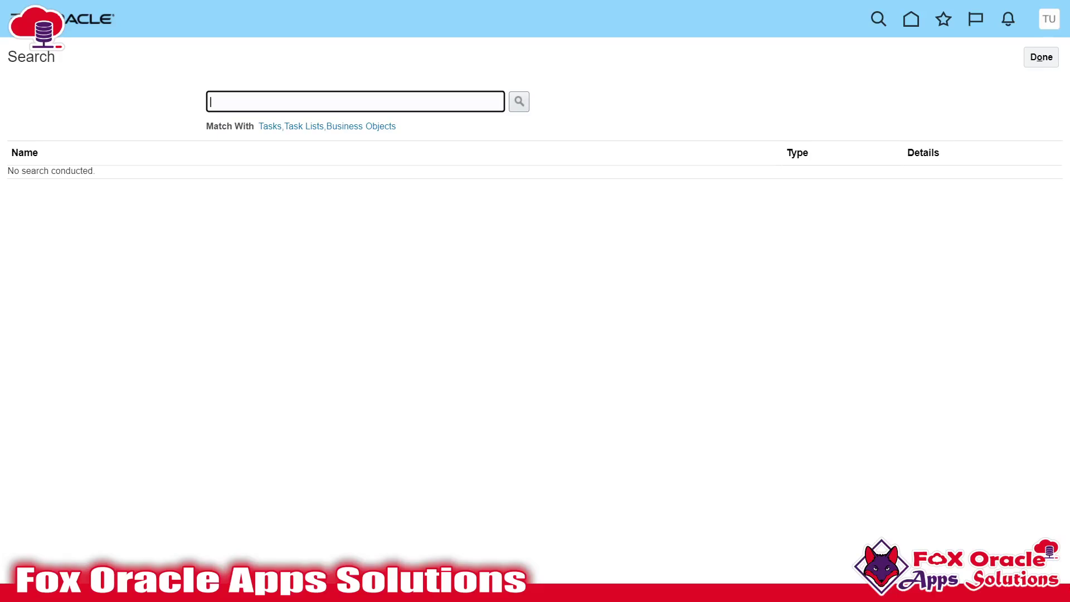
text(Manage Enterprise Scheduler Job%)
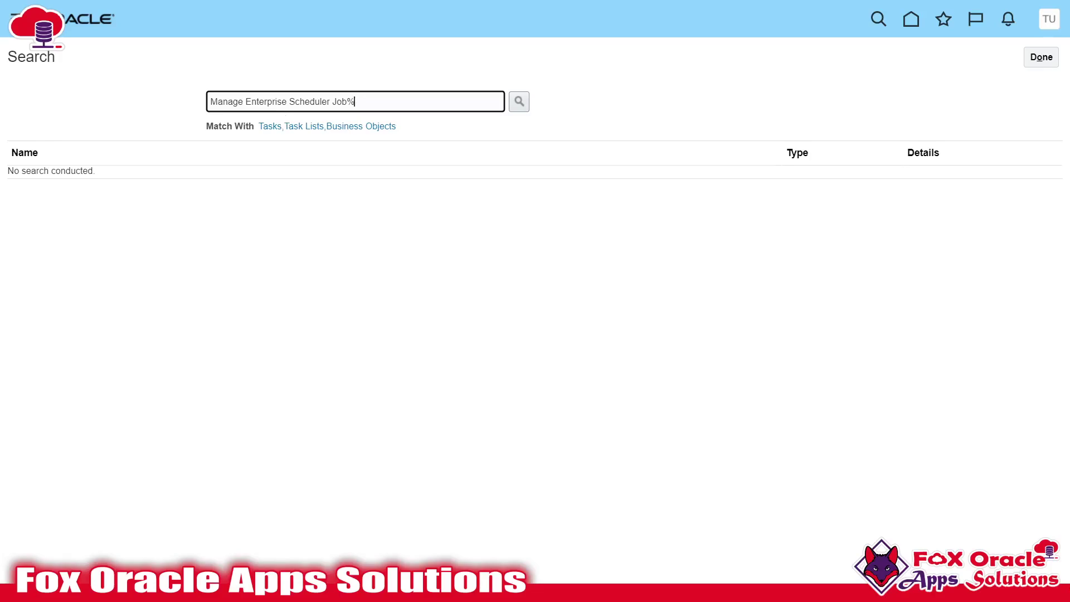
click(518, 101)
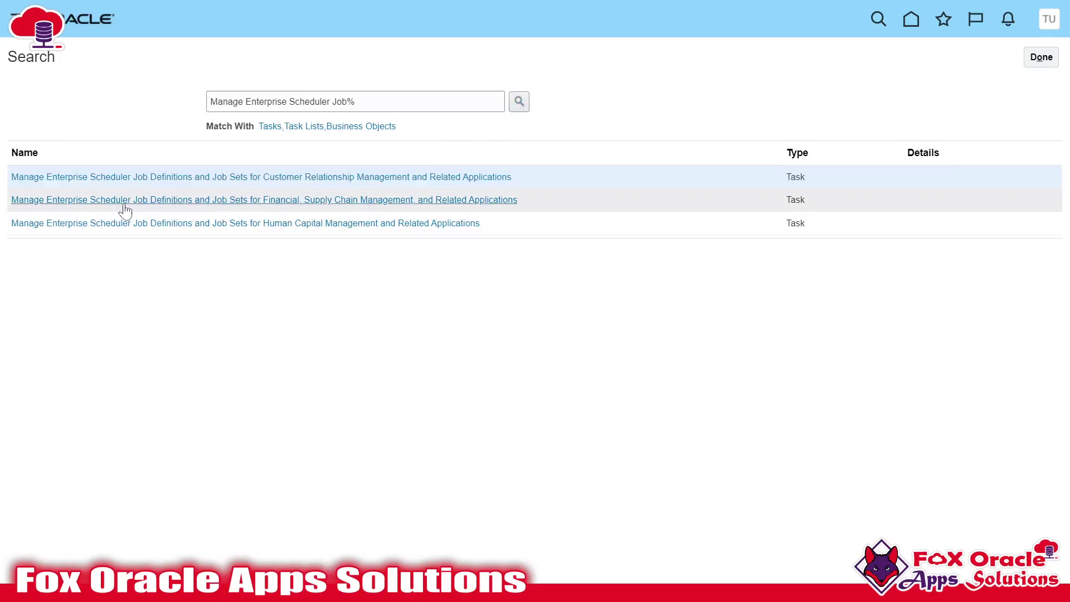
click(403, 201)
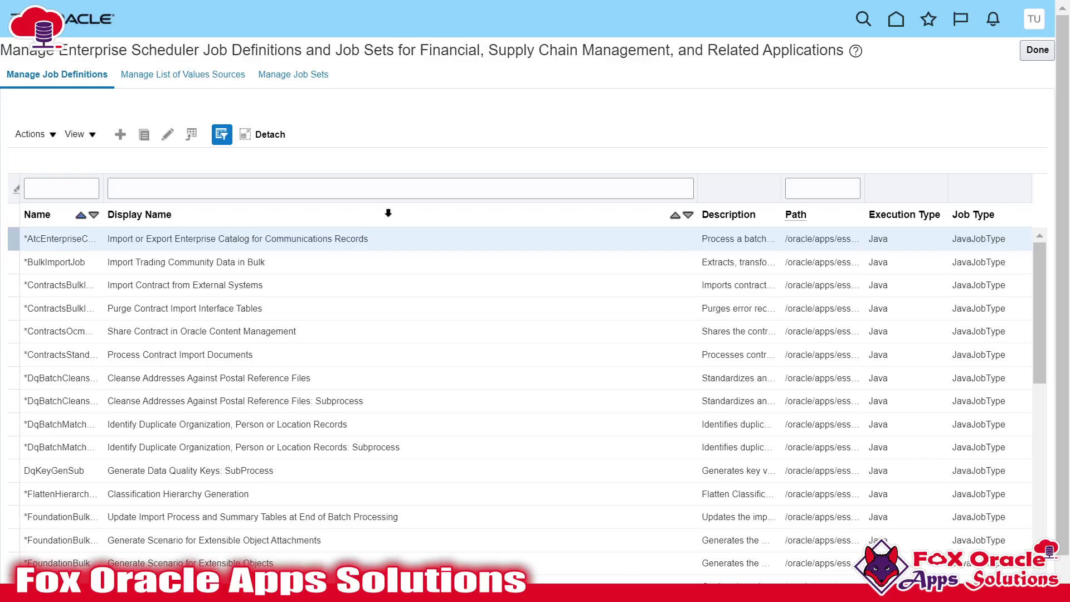
Try to filter the job definitions by the display name XX.
click(248, 188)
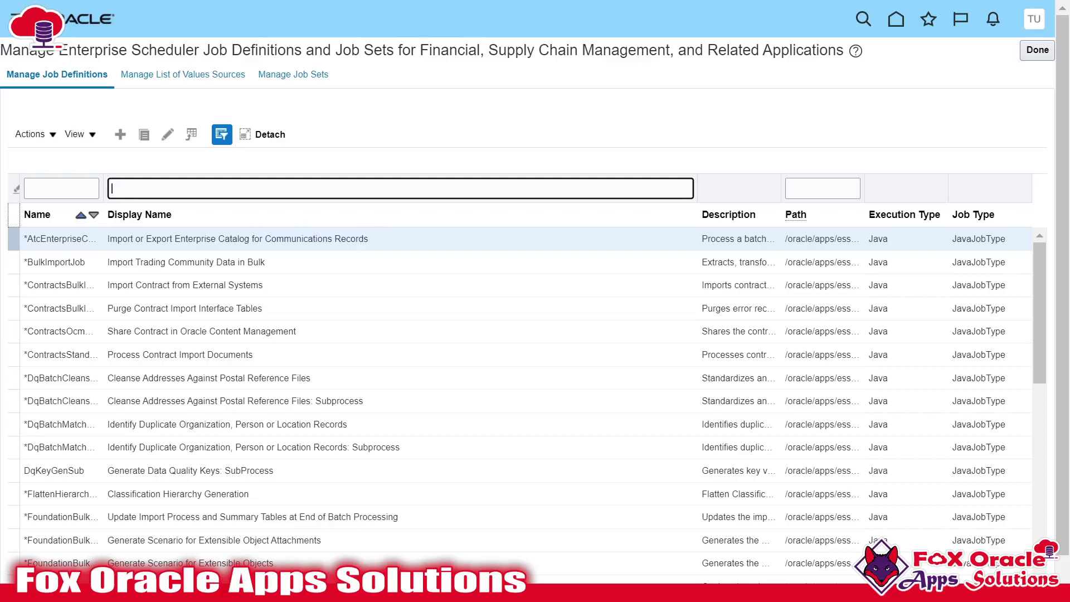
key(Return)
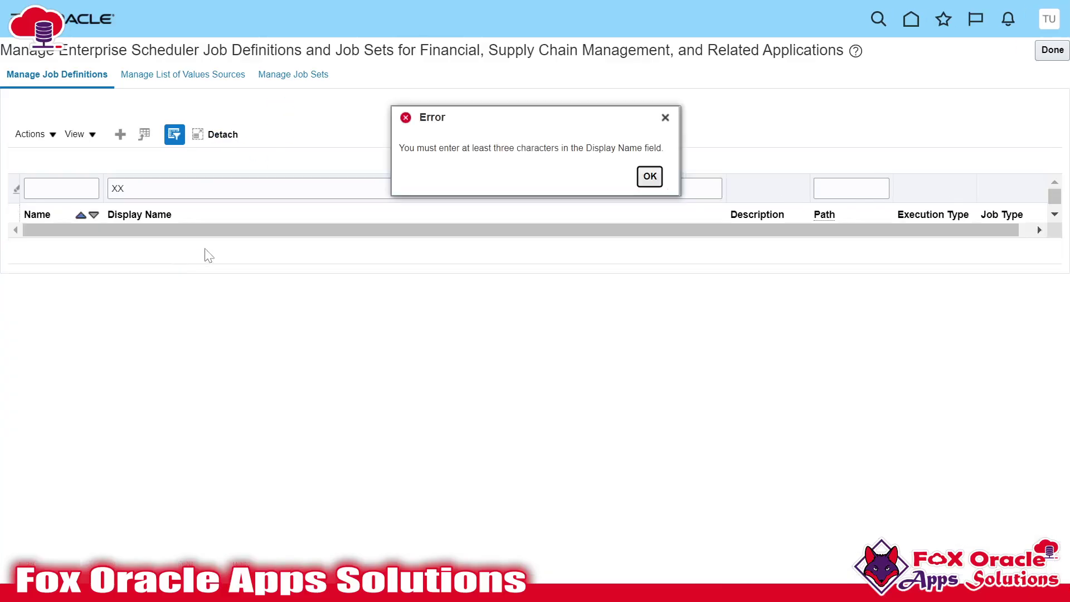
click(649, 182)
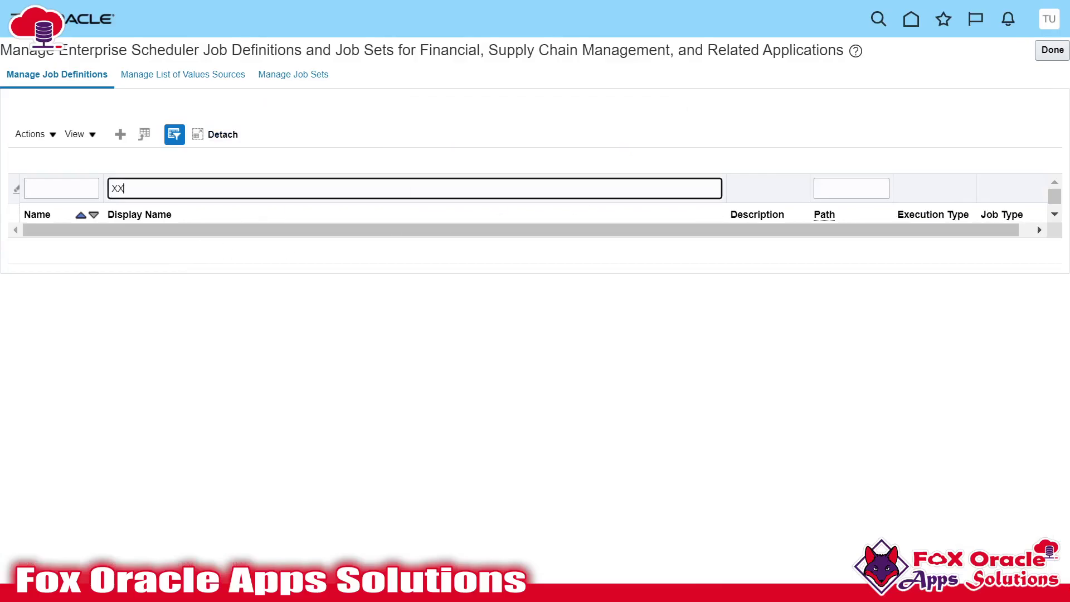
key(Return)
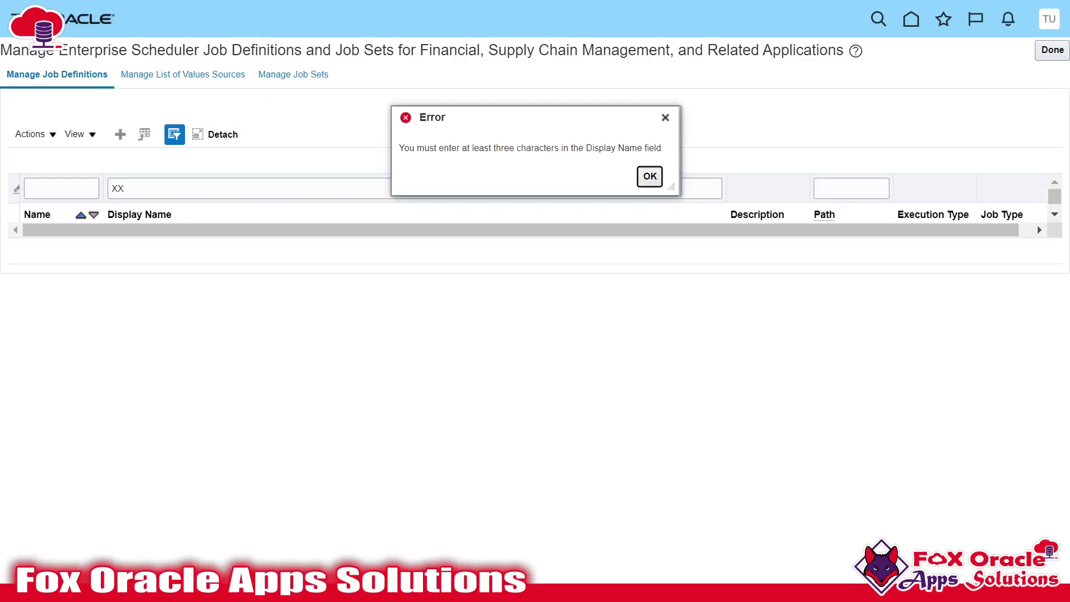
click(648, 181)
Switch to Notepad++ and copy the report name "XX Invoice Report without Parameter" from the notes.
key(alt+Tab)
click(56, 234)
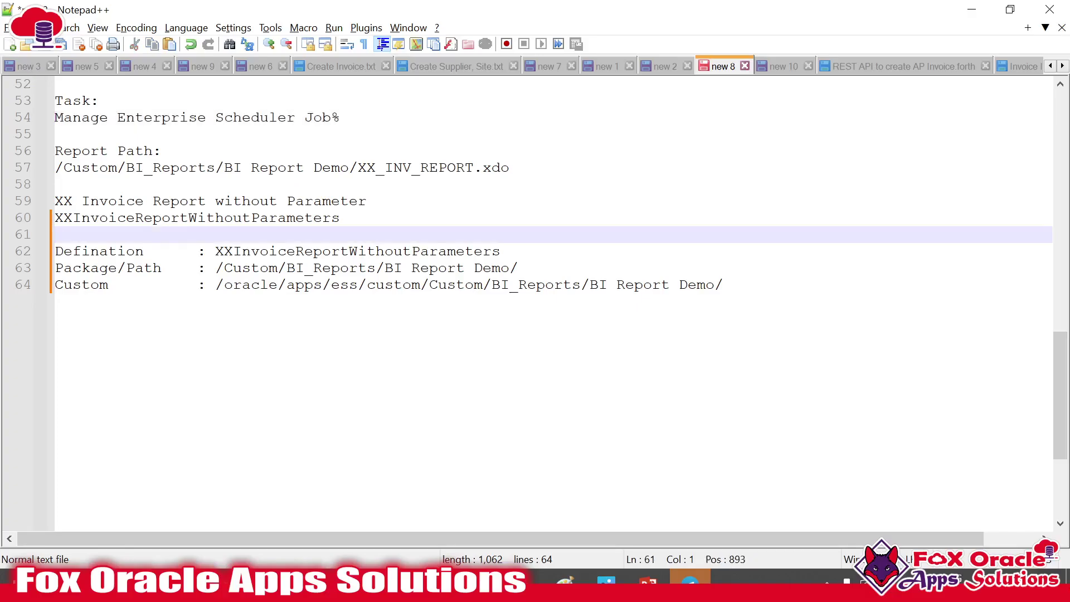
drag(367, 201, 59, 206)
key(ctrl+c)
Back in Oracle, filter the job definitions by display name "XX Invoice Report without Parameter" and open the matching definition for editing.
key(alt+Tab)
click(268, 185)
key(ctrl+a)
key(ctrl+v)
key(Return)
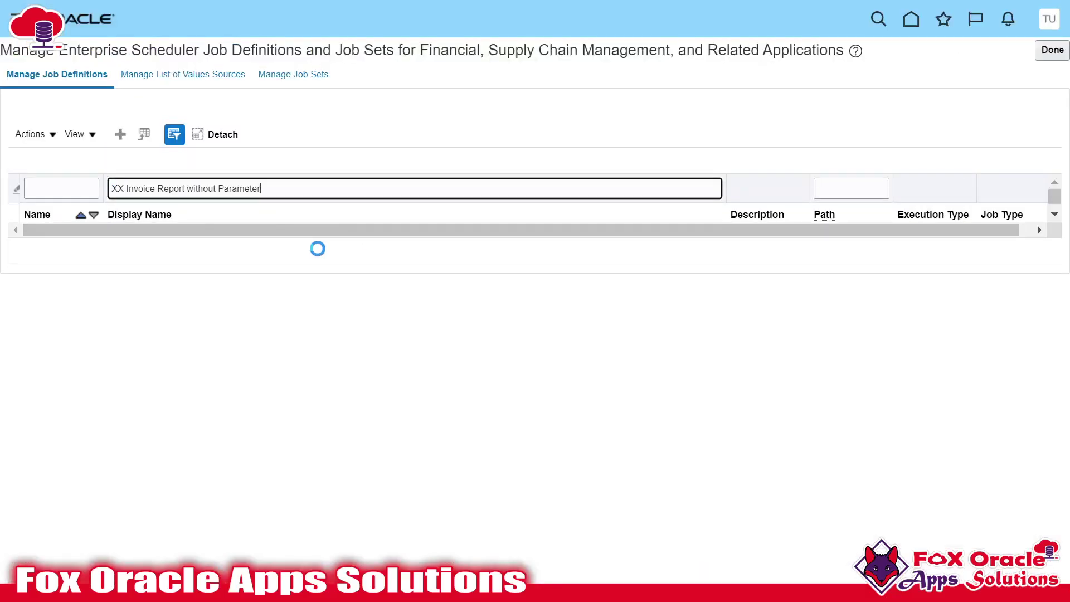
click(167, 135)
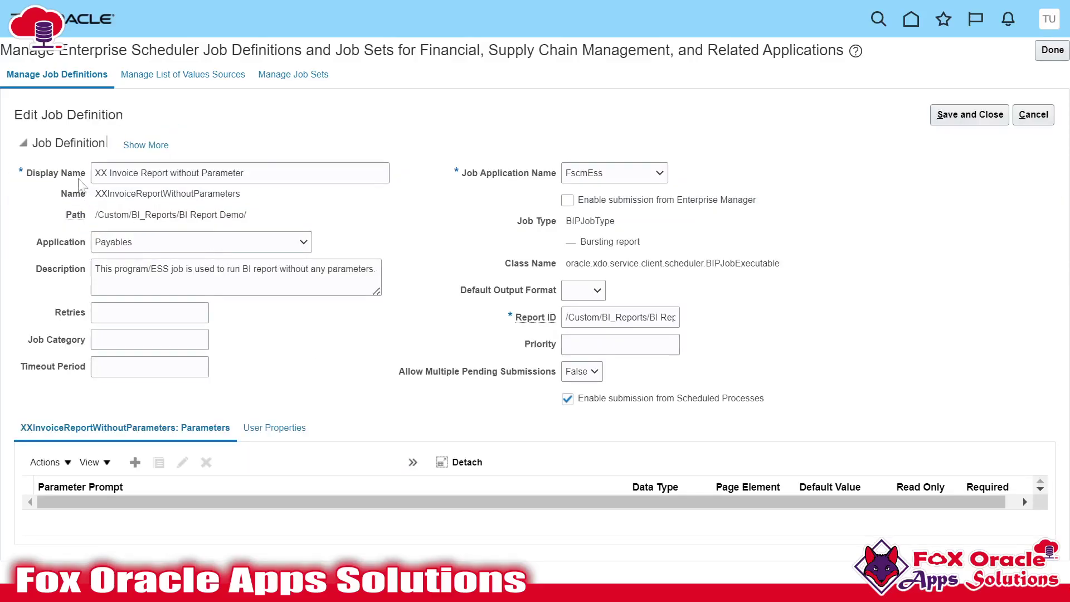
Review the display name, name and path of the invoice report's job definition.
drag(94, 172, 243, 173)
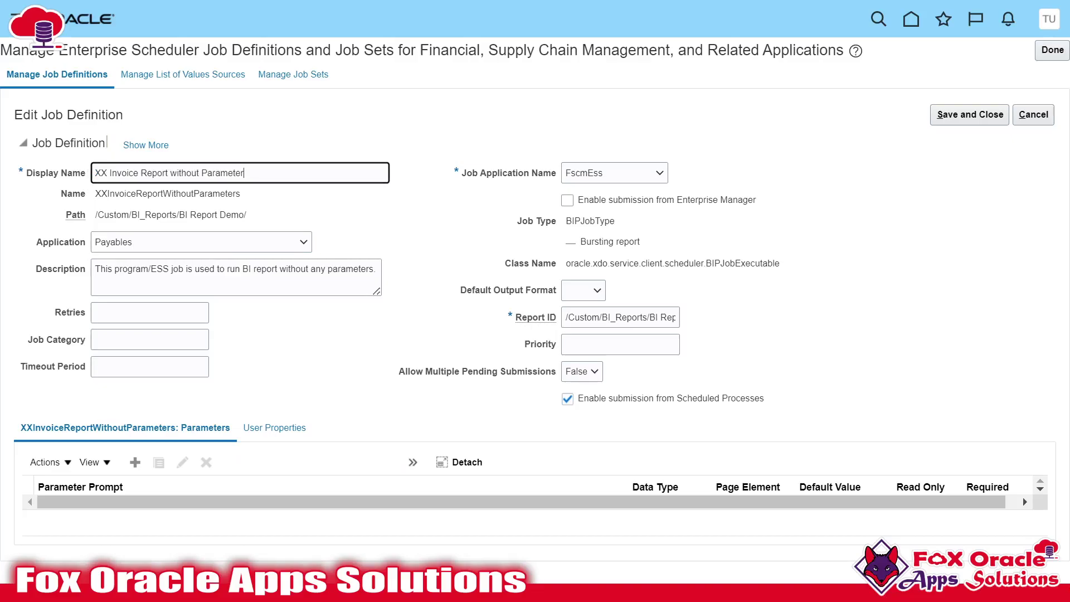
click(161, 205)
drag(97, 195, 244, 221)
click(255, 221)
click(98, 221)
drag(96, 195, 241, 214)
click(242, 217)
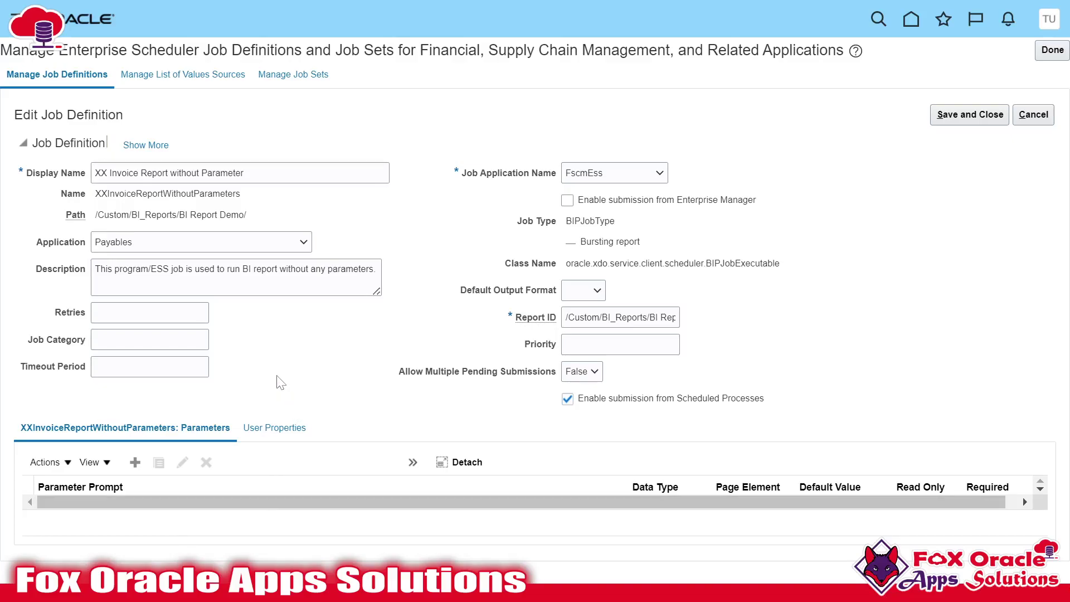
mouse_move(95, 215)
mouse_down()
mouse_move(258, 223)
mouse_move(103, 208)
mouse_move(92, 195)
mouse_move(95, 216)
mouse_up()
drag(248, 216, 92, 222)
mouse_move(81, 224)
drag(96, 219, 259, 224)
click(259, 224)
Switch to the Notepad++ notes and compare the Package/Path entry with the Custom path under /oracle/apps/ess/custom.
key(alt+Tab)
click(723, 284)
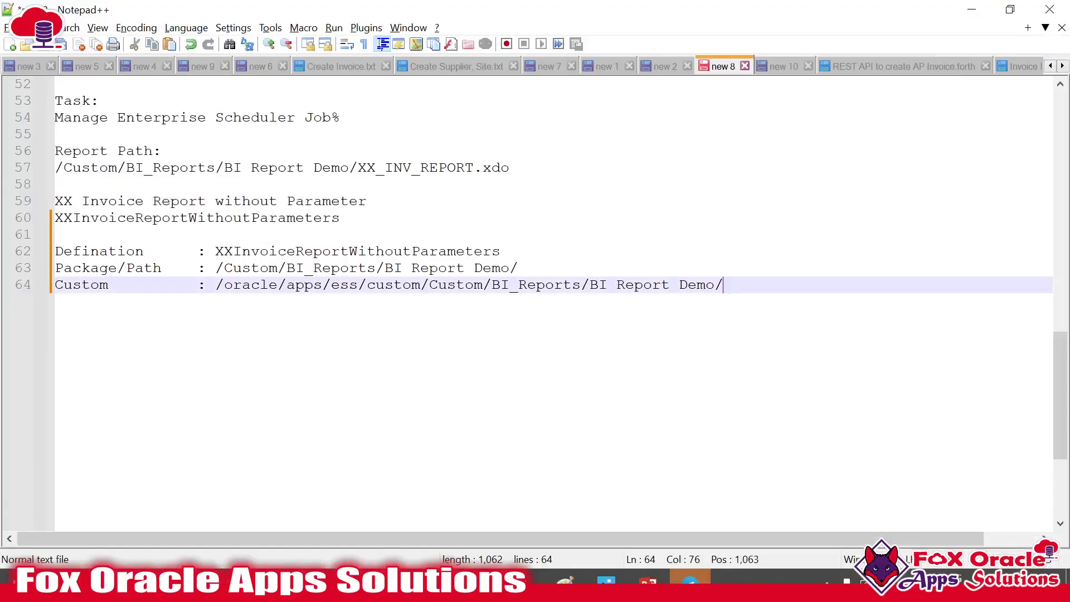
scroll(552, 301, up, 2)
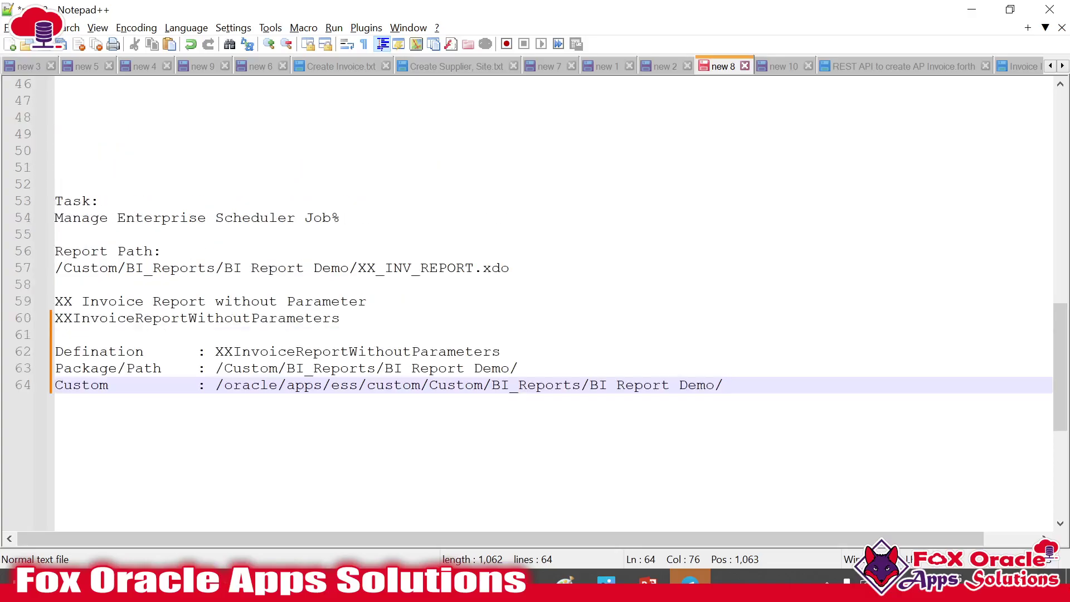
drag(216, 368, 518, 368)
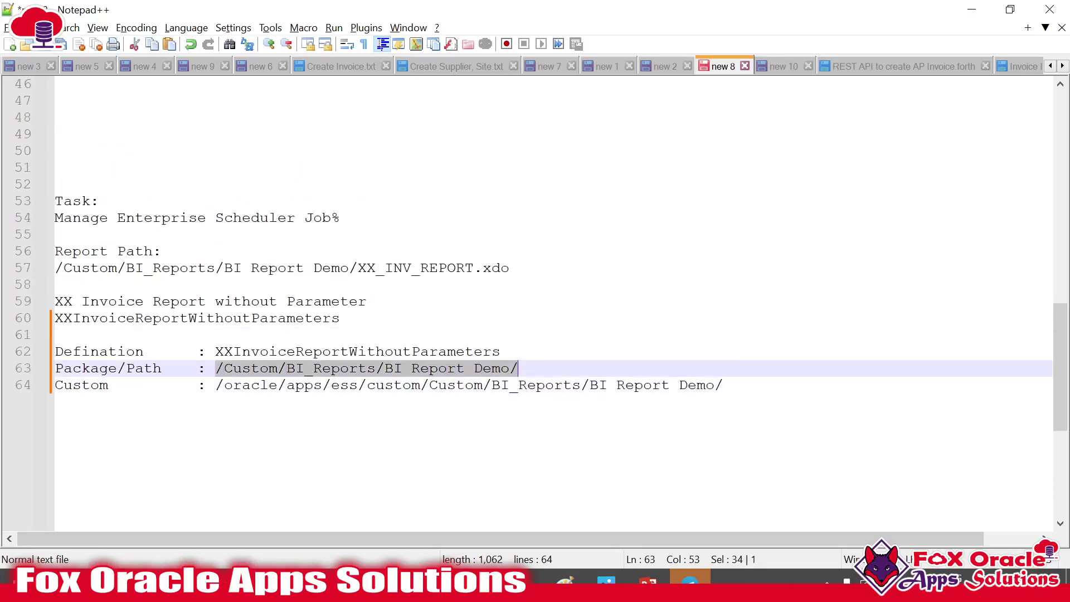
click(279, 384)
drag(215, 384, 722, 384)
click(722, 384)
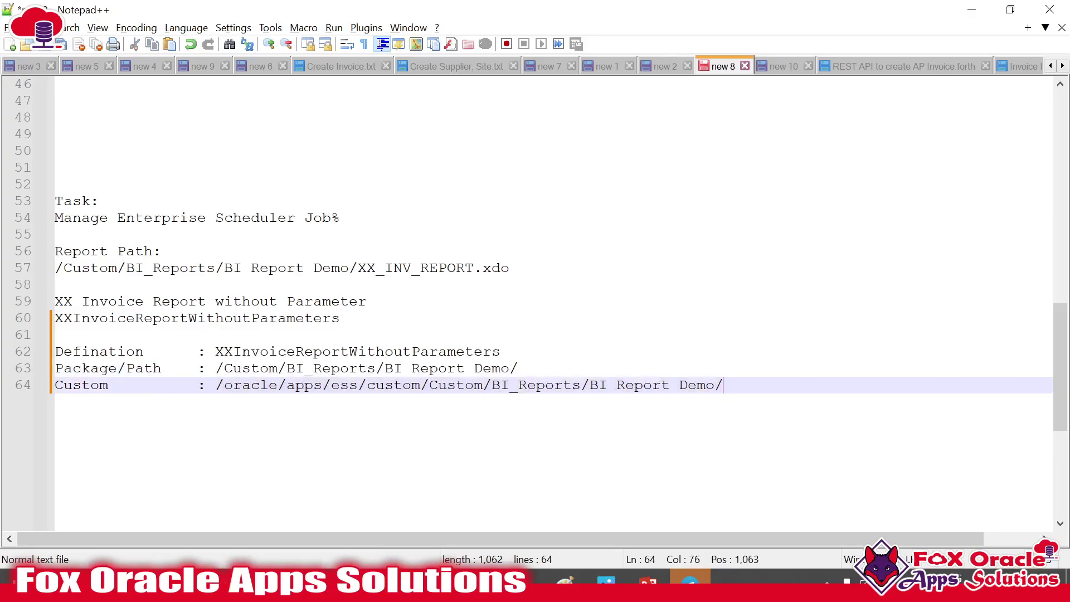
drag(483, 384, 224, 384)
click(723, 385)
drag(420, 384, 215, 385)
drag(420, 385, 722, 384)
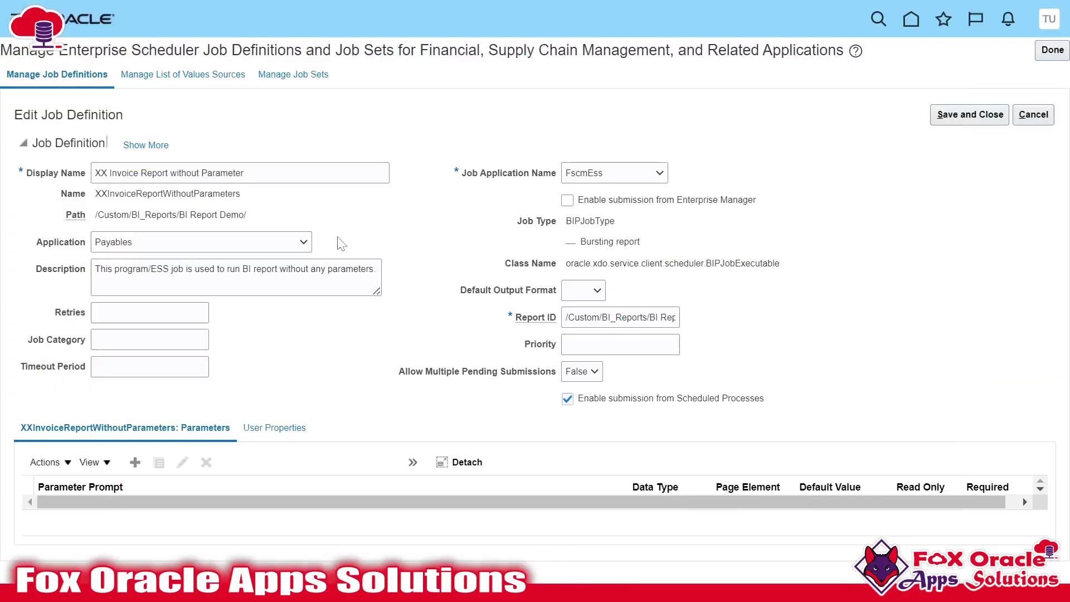
Check the job definition's path against the notes, and examine the noted full custom path and definition name.
drag(248, 220, 71, 218)
click(416, 384)
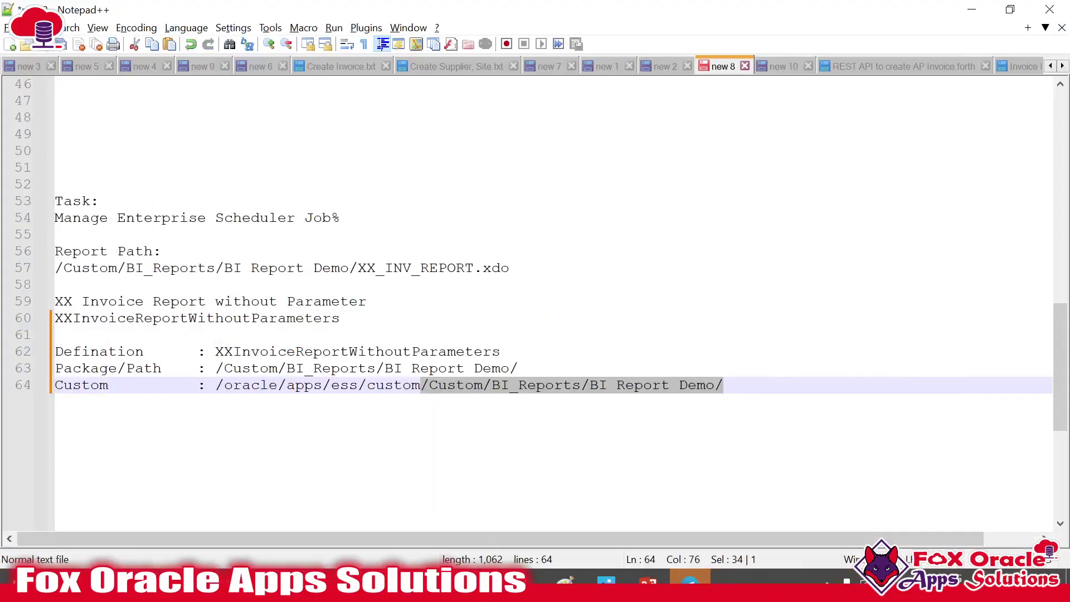
drag(215, 384, 419, 385)
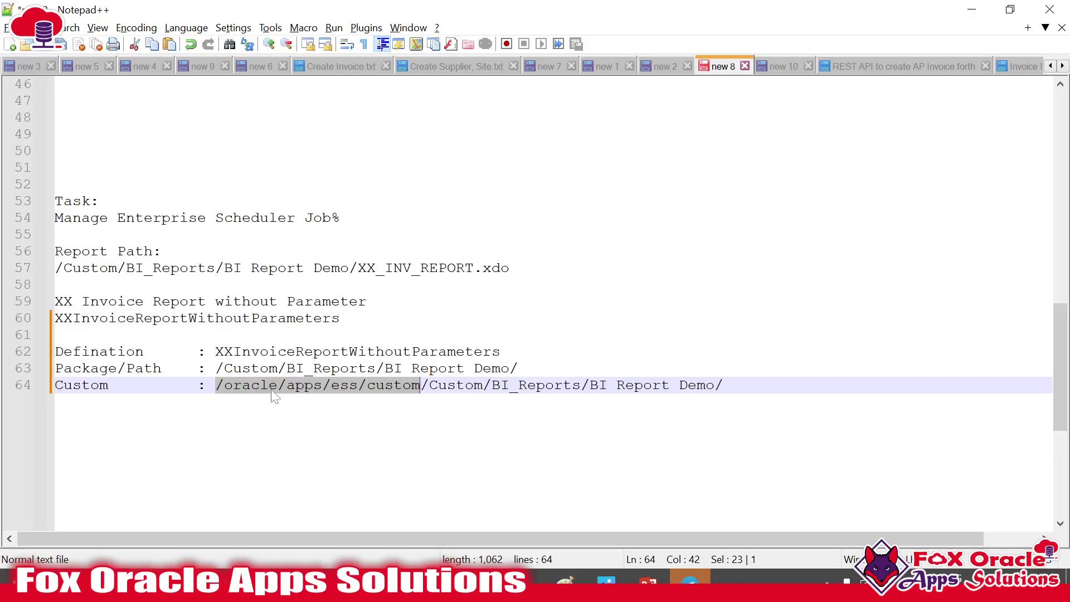
click(215, 384)
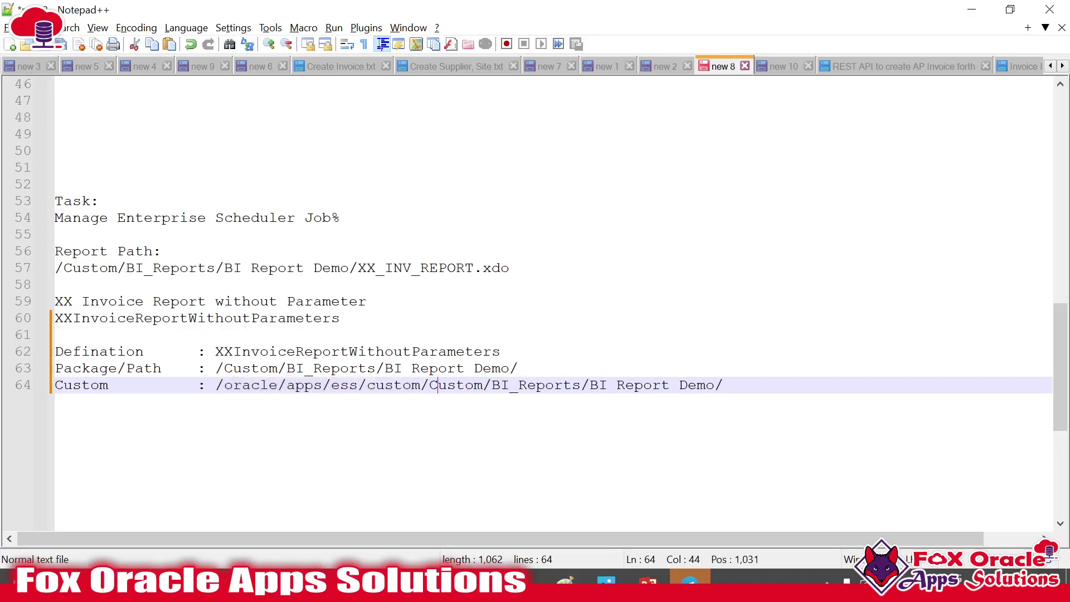
drag(215, 384, 722, 384)
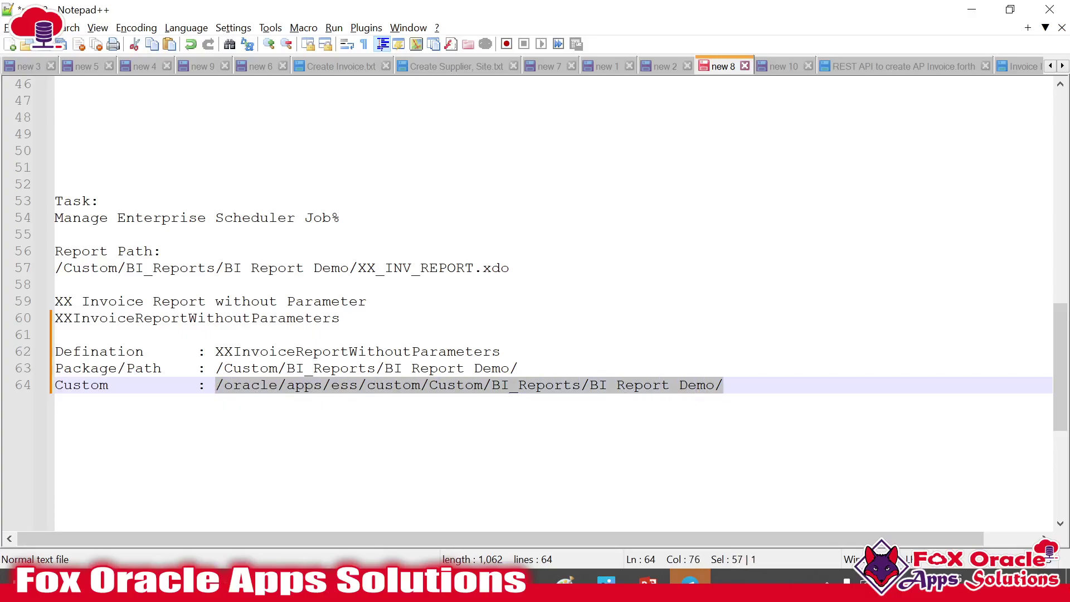
click(215, 351)
mouse_move(215, 351)
mouse_down()
mouse_move(500, 351)
mouse_move(215, 351)
mouse_up()
click(501, 351)
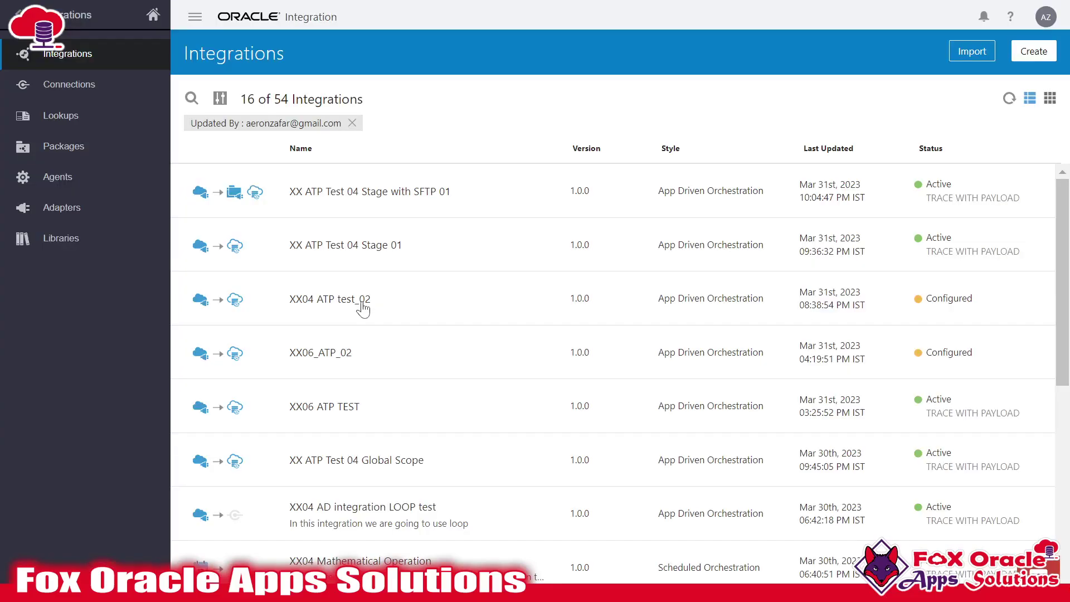
Switch to Oracle Integration and start a new integration with the App Driven Orchestration style.
scroll(637, 298, down, 4)
scroll(637, 299, up, 4)
click(1033, 51)
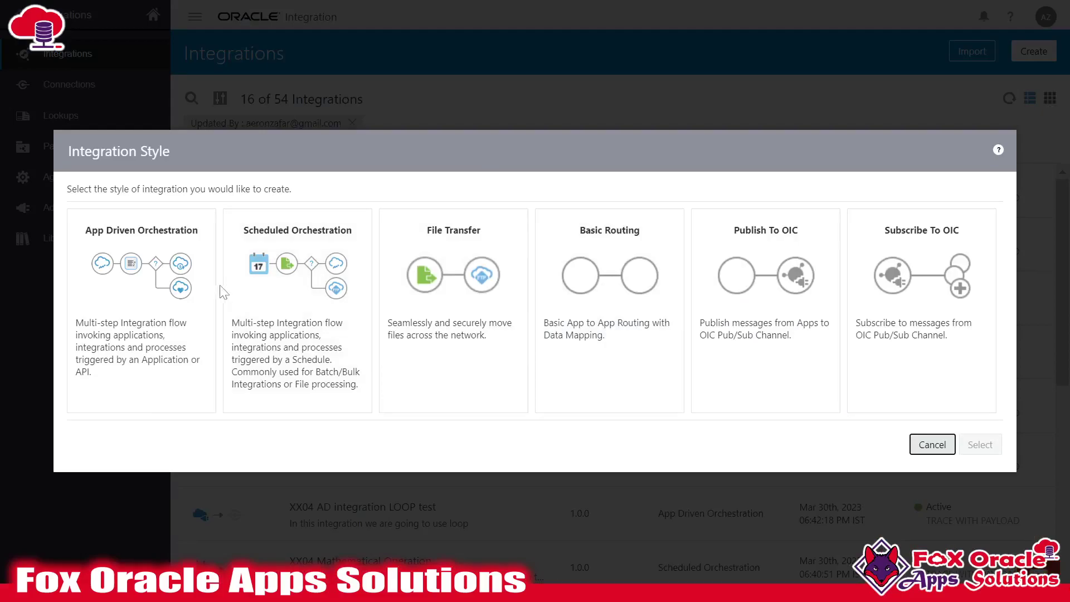
click(147, 305)
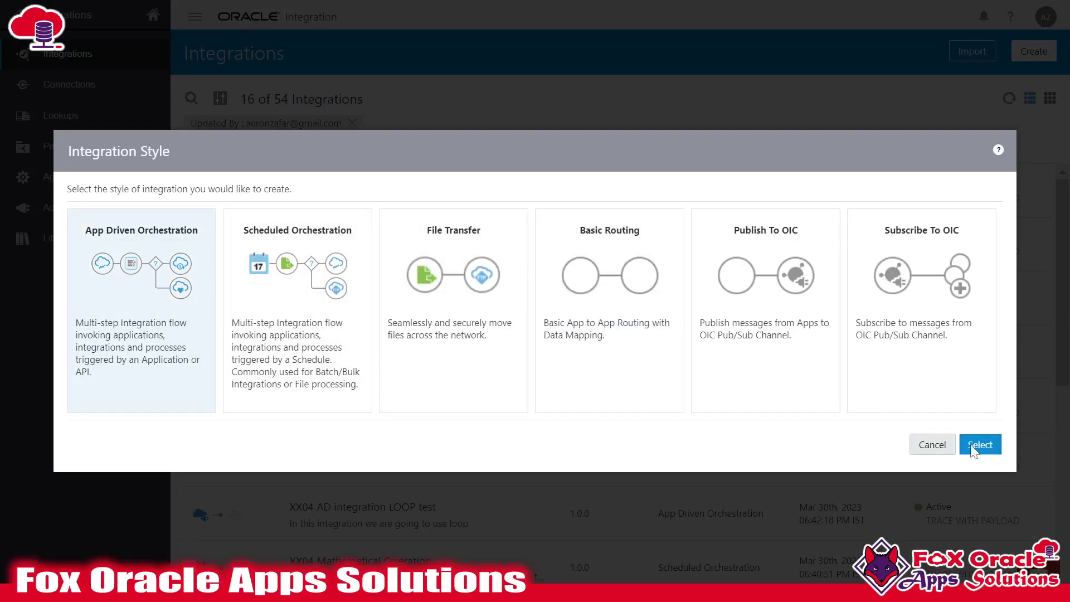
click(279, 305)
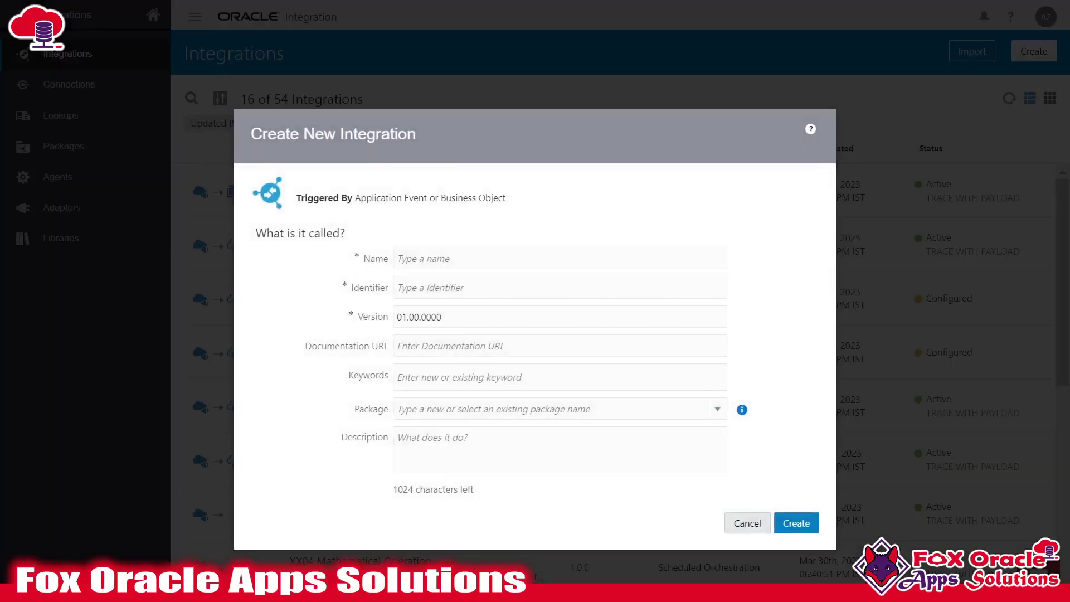
Create the integration with the name "XX Run ESS Job 01" and set its canvas layout to Horizontal.
click(423, 258)
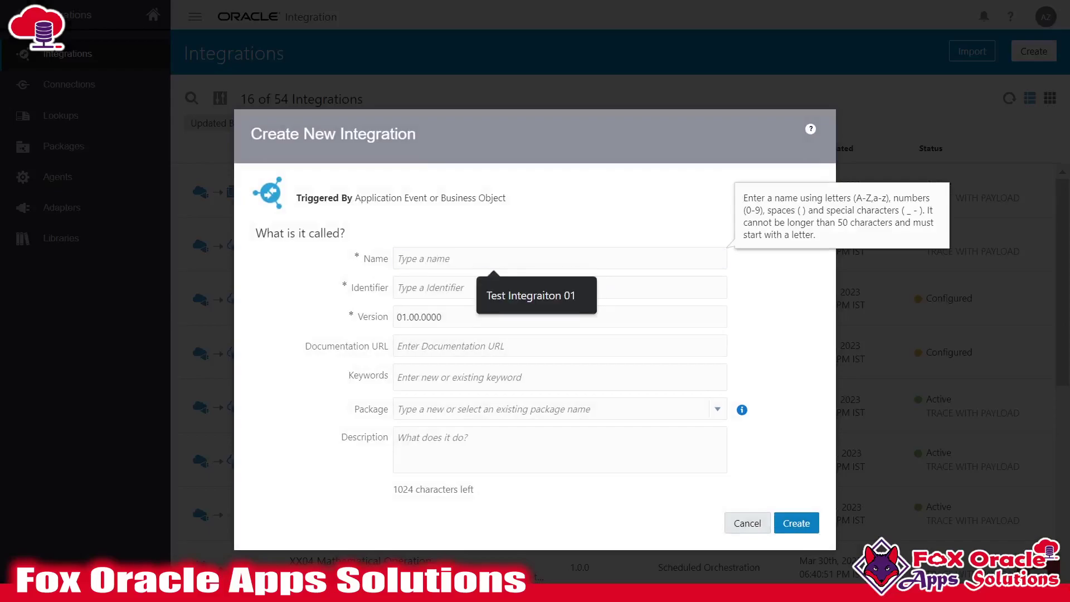
text(XX)
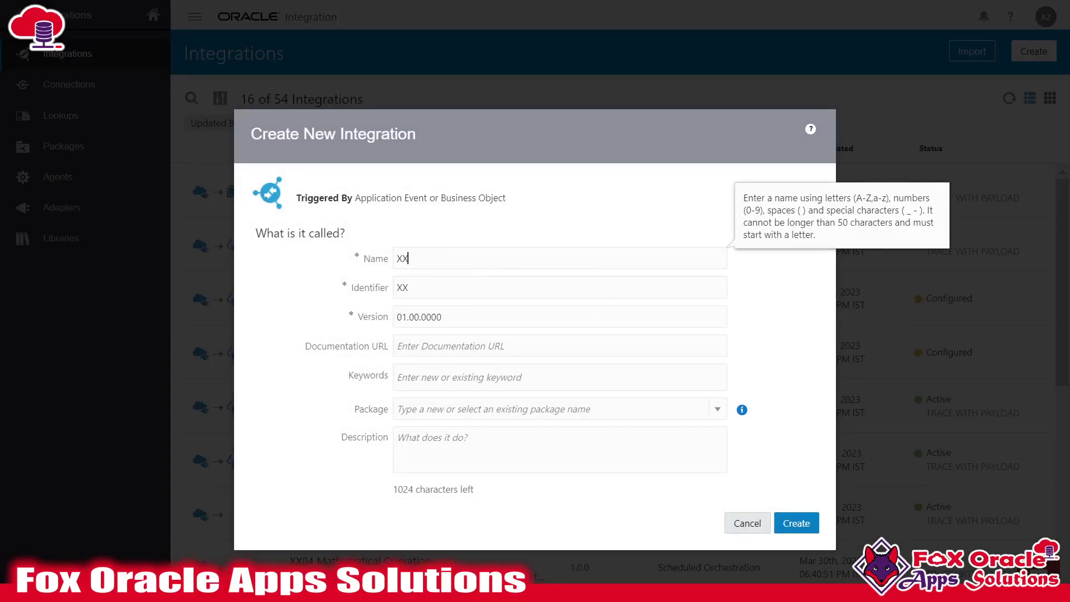
text( Run ESS Jon)
key(BackSpace)
text(b 01)
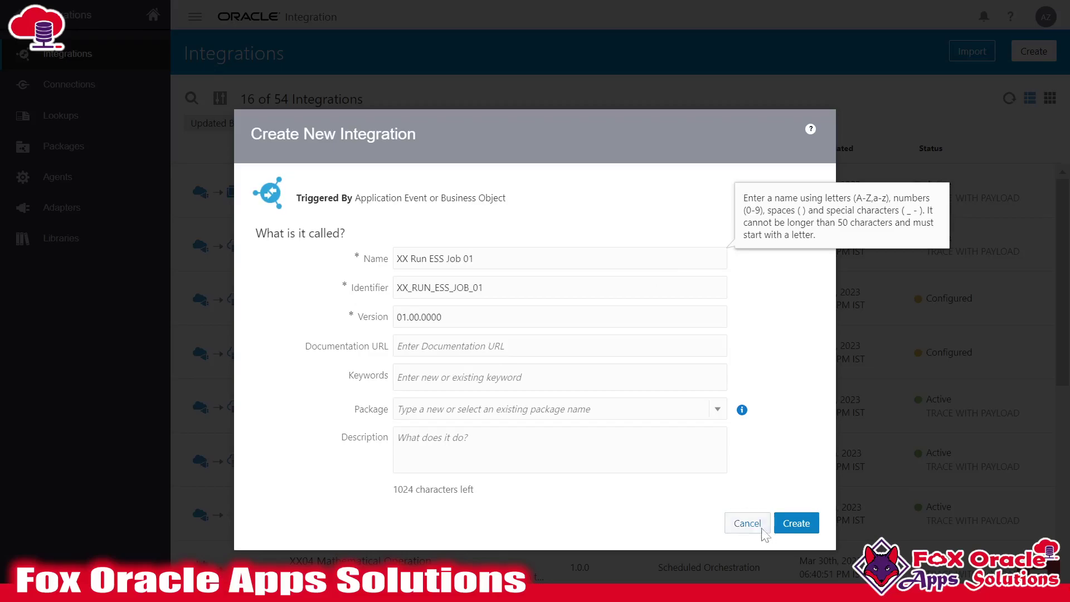
click(798, 526)
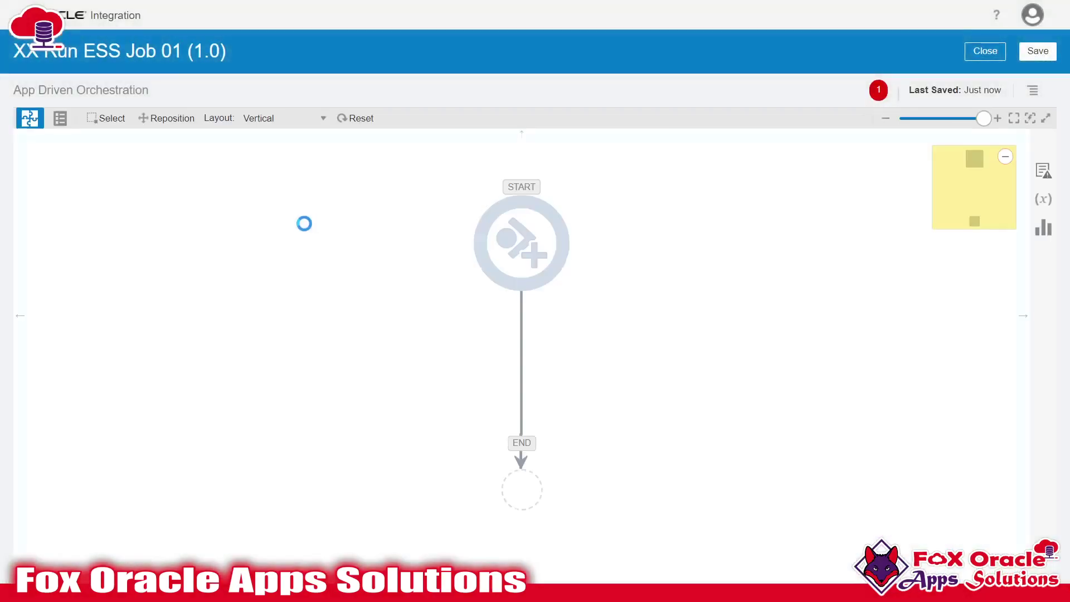
click(320, 123)
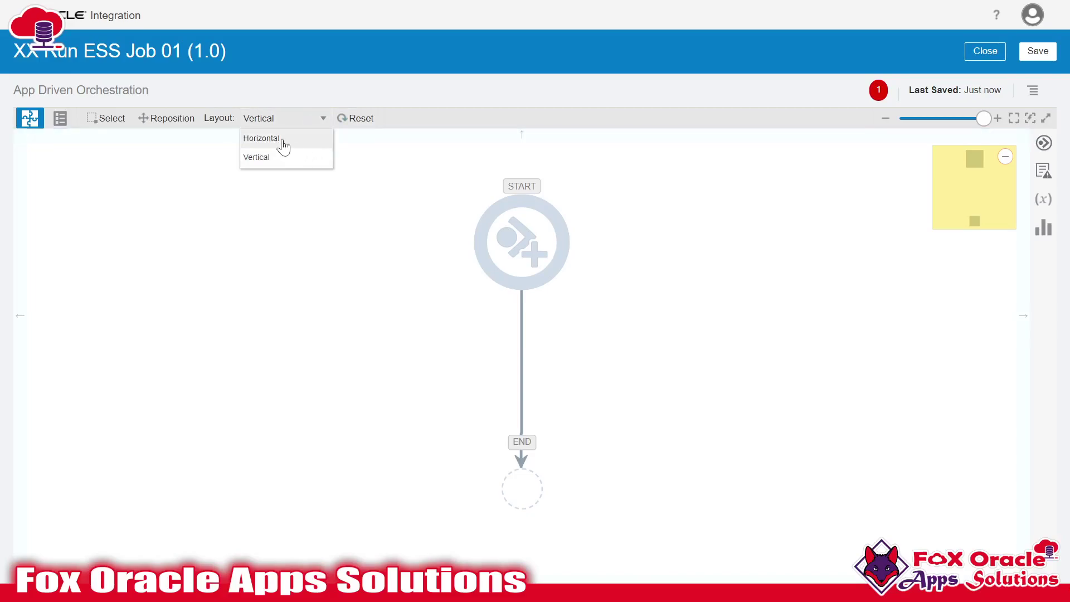
click(282, 142)
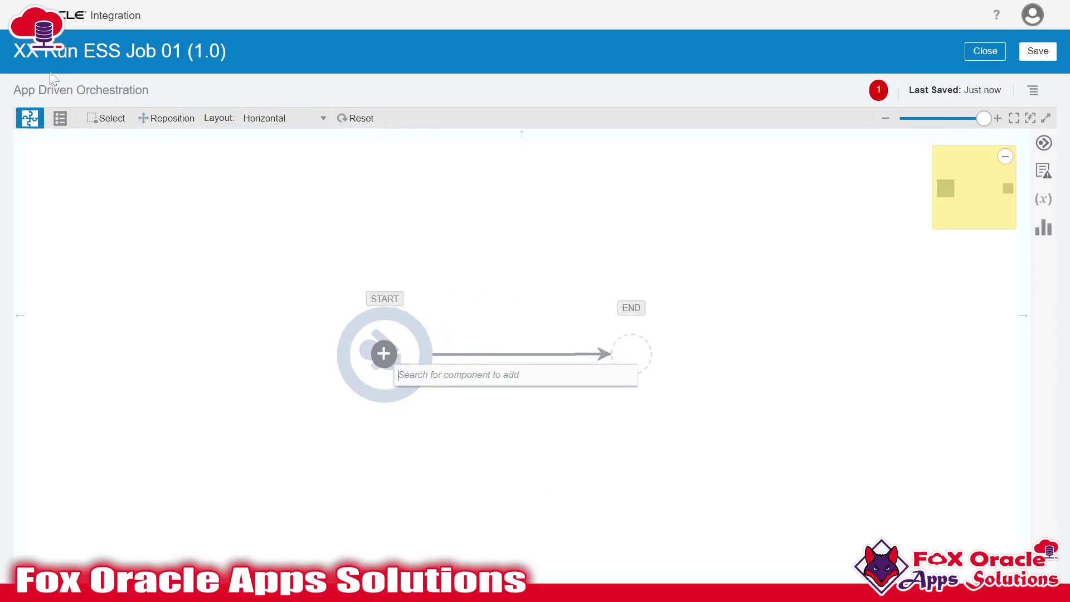
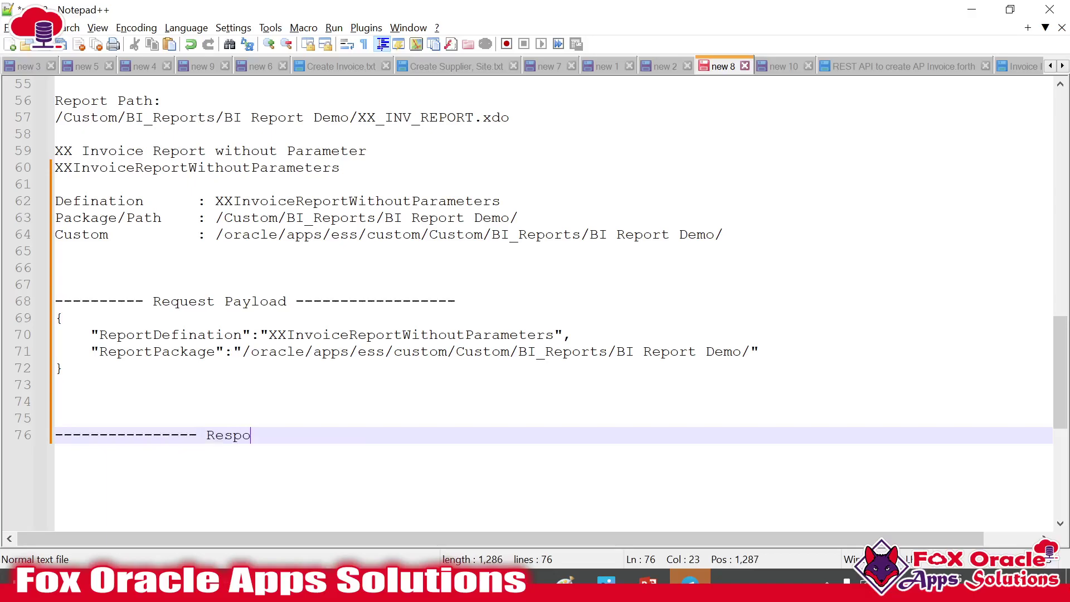
In the Notepad++ notes, complete the dashed "Response" heading below the request payload and start a new line.
text(---------------)
key(Return)
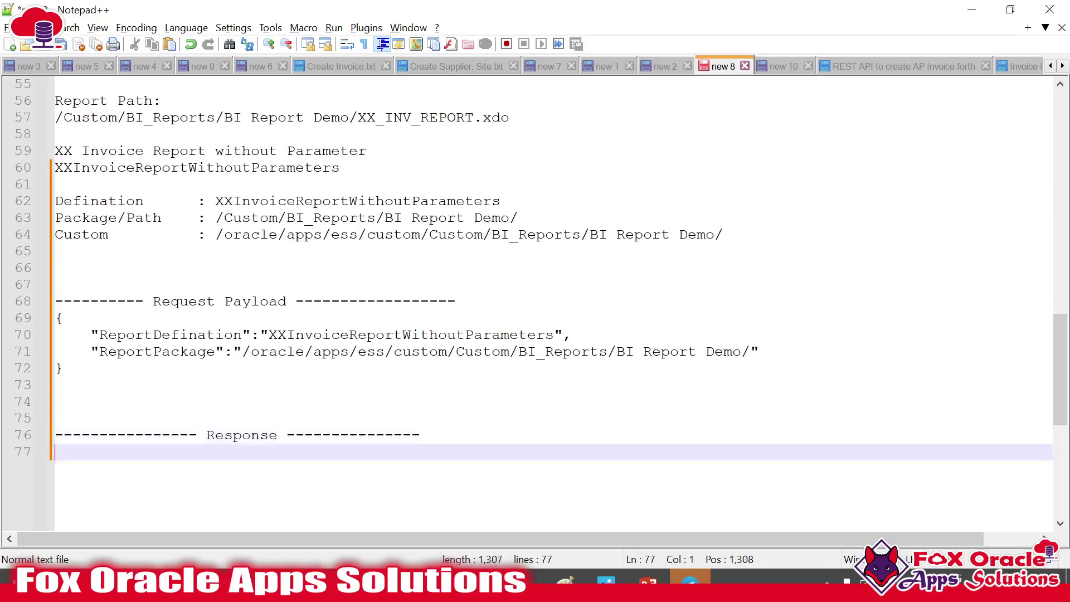
Write a JSON response sample under the Response heading, containing a single "RequestId" field with an empty string value.
text({)
key(Return)
text(Re)
key(BackSpace)
key(BackSpace)
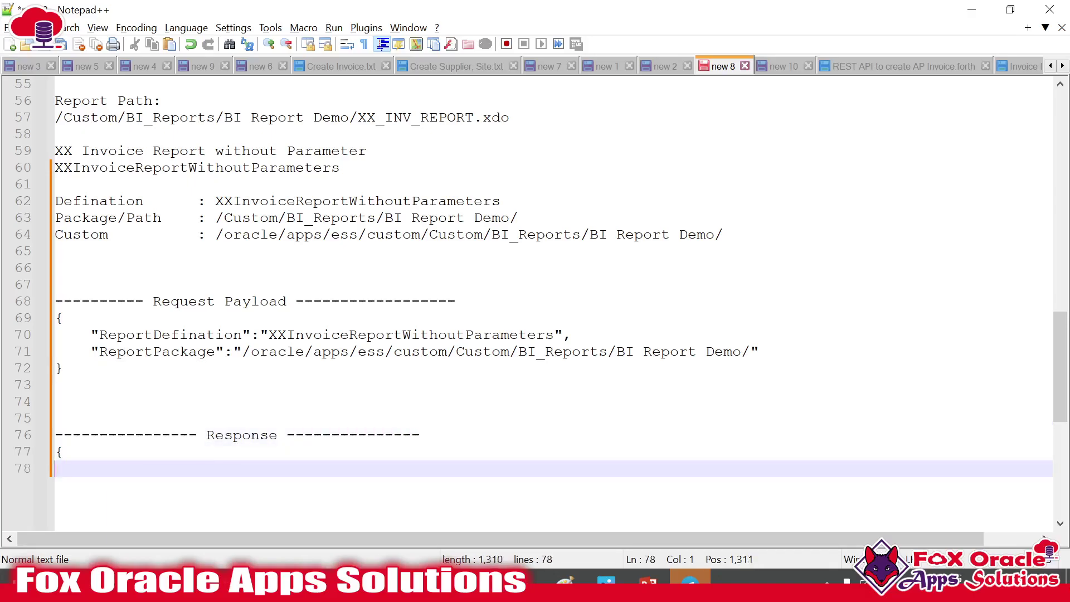
key(Return)
text('Re)
key(BackSpace)
key(BackSpace)
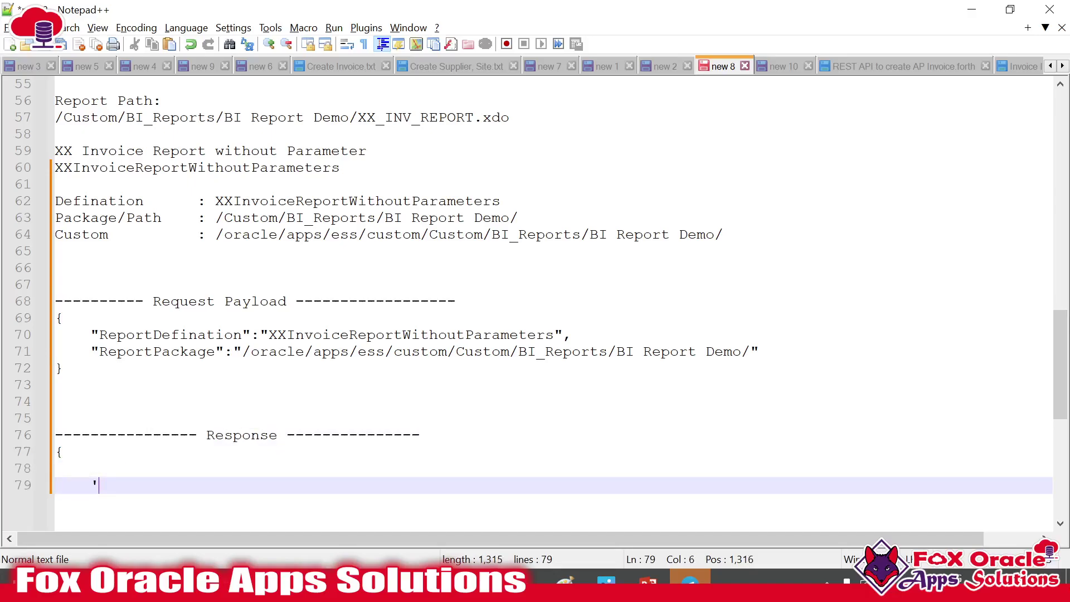
text(RequestI)
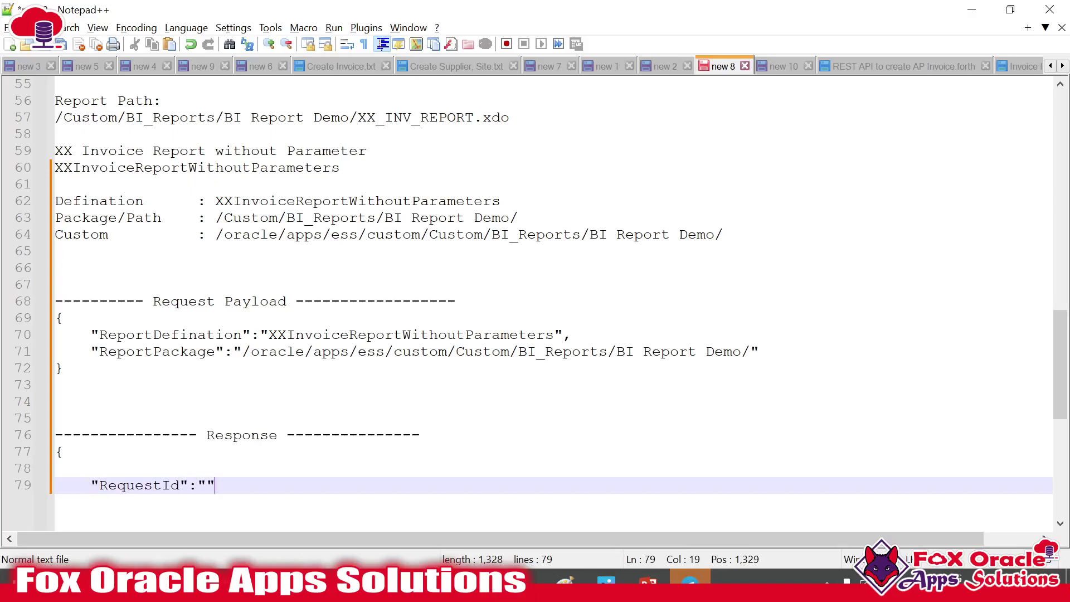
text(d":"")
key(Return)
text(})
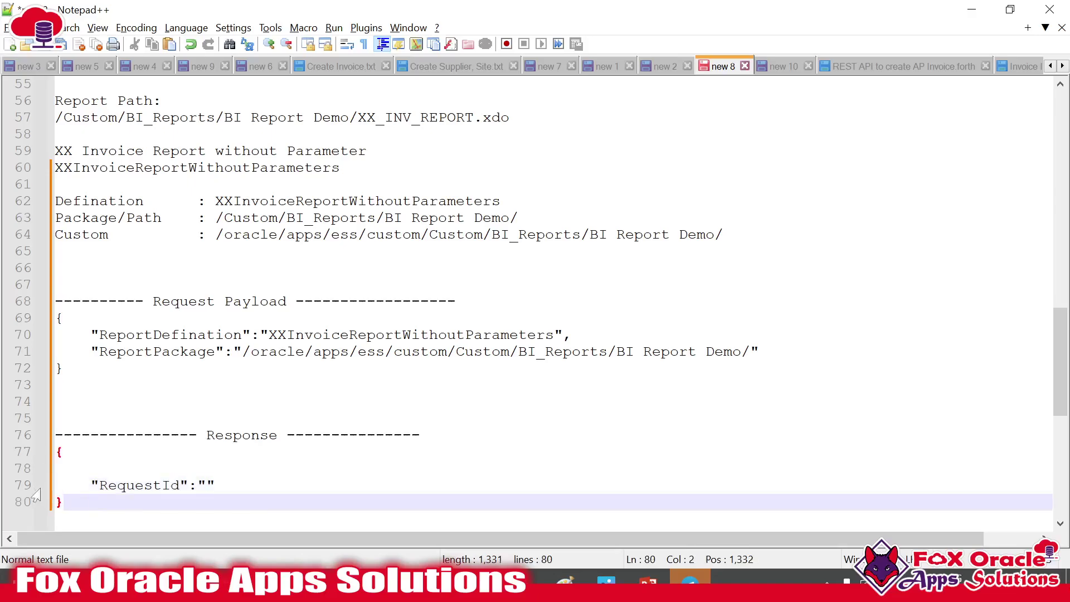
Copy the whole JSON block under the Request Payload heading, including its braces.
drag(64, 502, 51, 454)
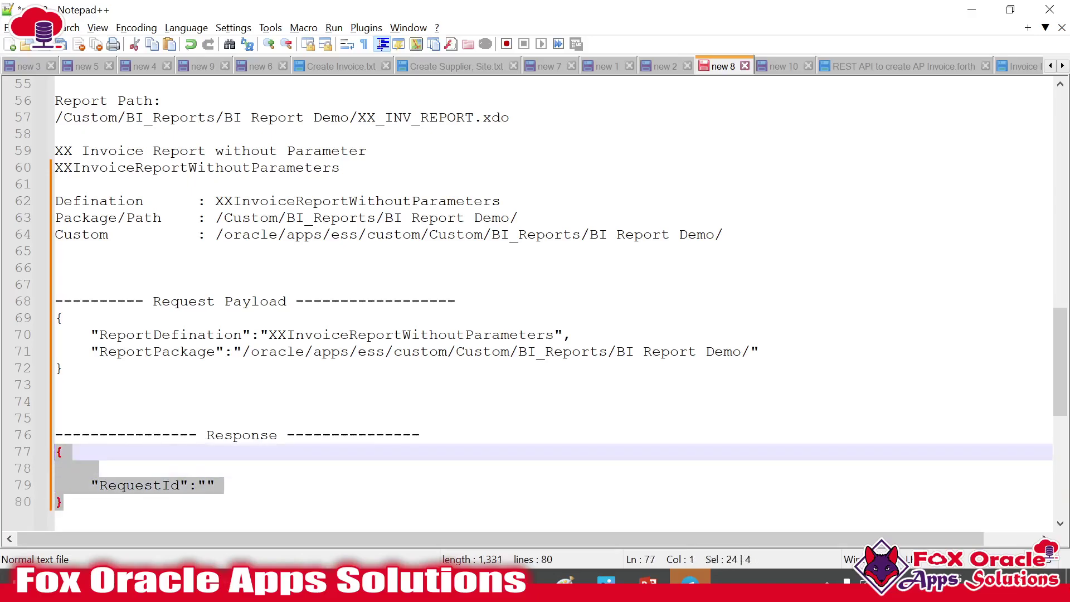
drag(767, 368, 55, 318)
key(ctrl+c)
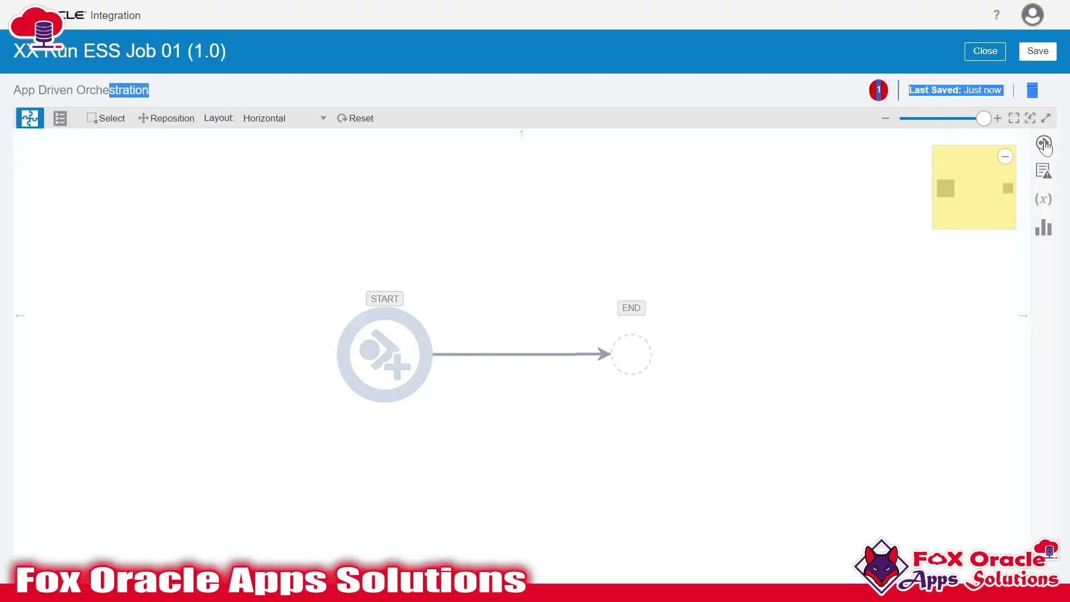
Switch to Oracle Integration, add a REST trigger at the start of the flow, and name its endpoint "startREST".
click(1043, 144)
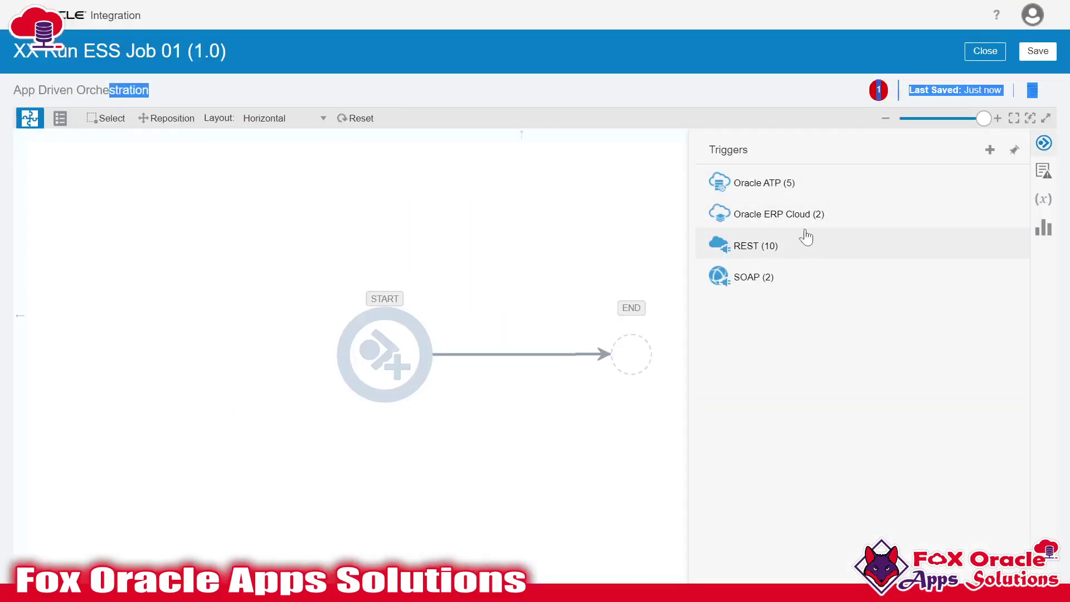
click(772, 259)
drag(772, 494, 415, 369)
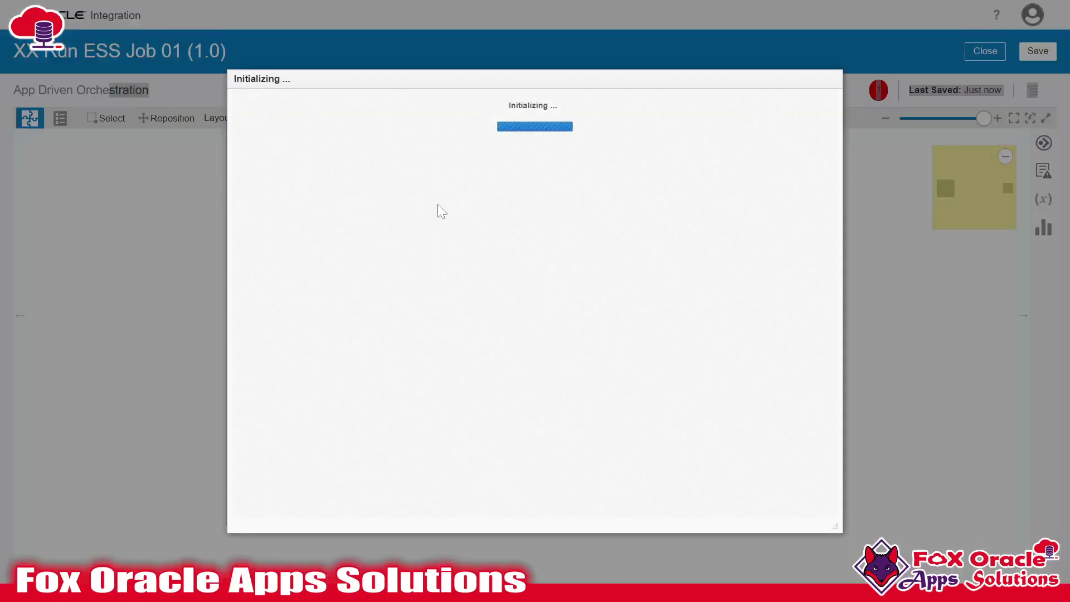
click(462, 216)
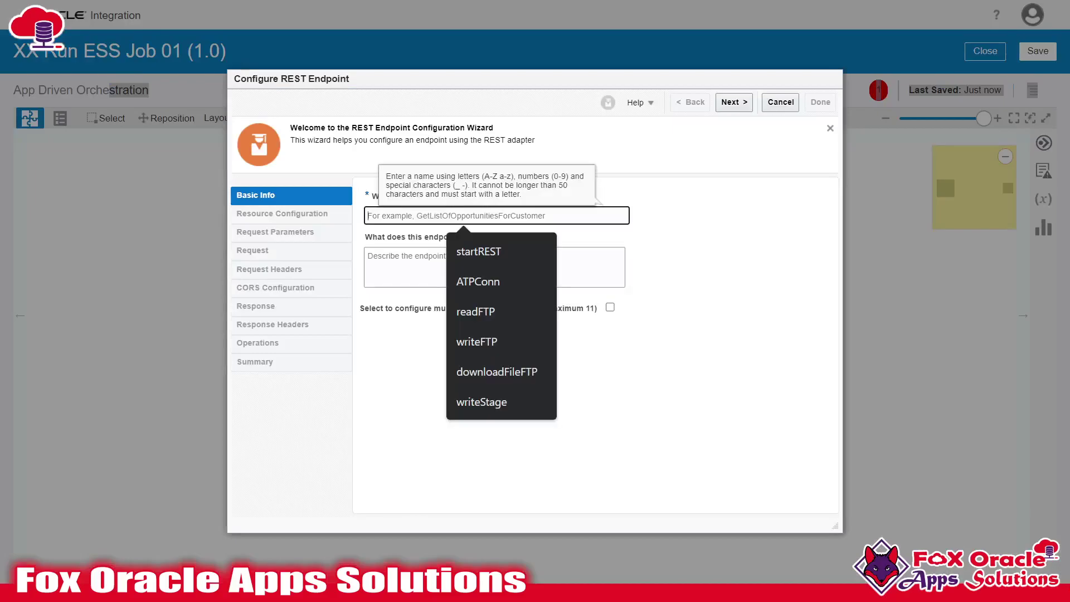
click(370, 368)
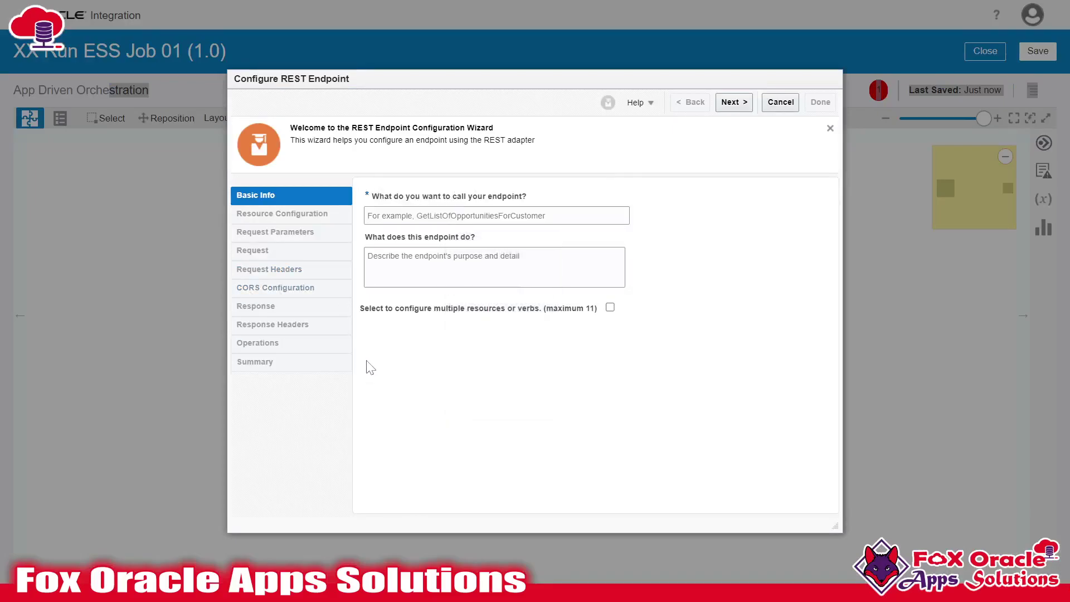
click(407, 216)
click(477, 251)
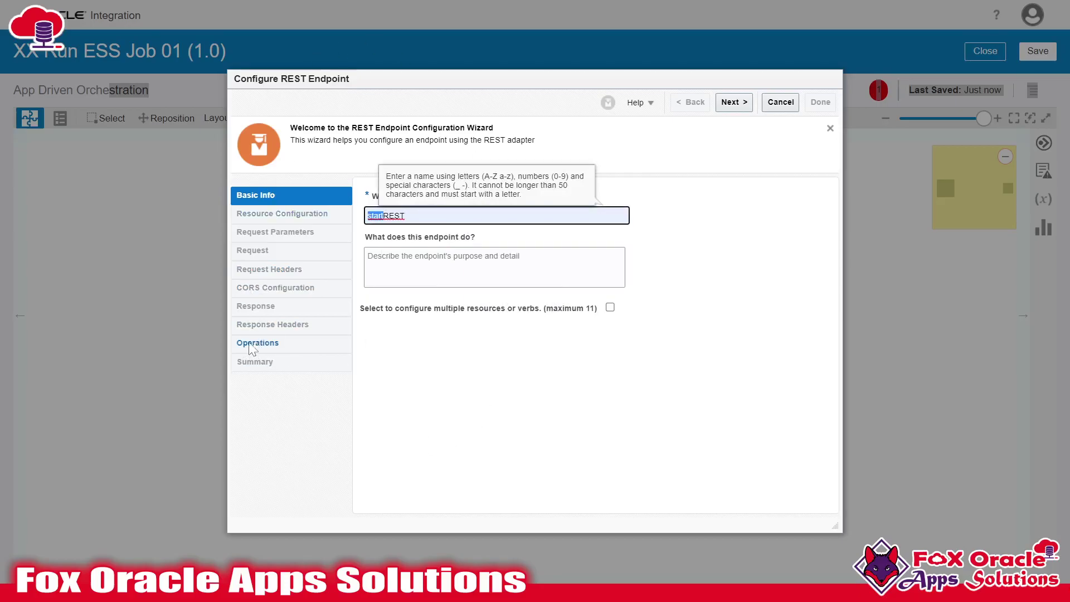
double_click(393, 215)
click(731, 102)
Set the endpoint's relative URI to "/runESSJob" with the POST action, and enable both the request payload and the response.
click(401, 313)
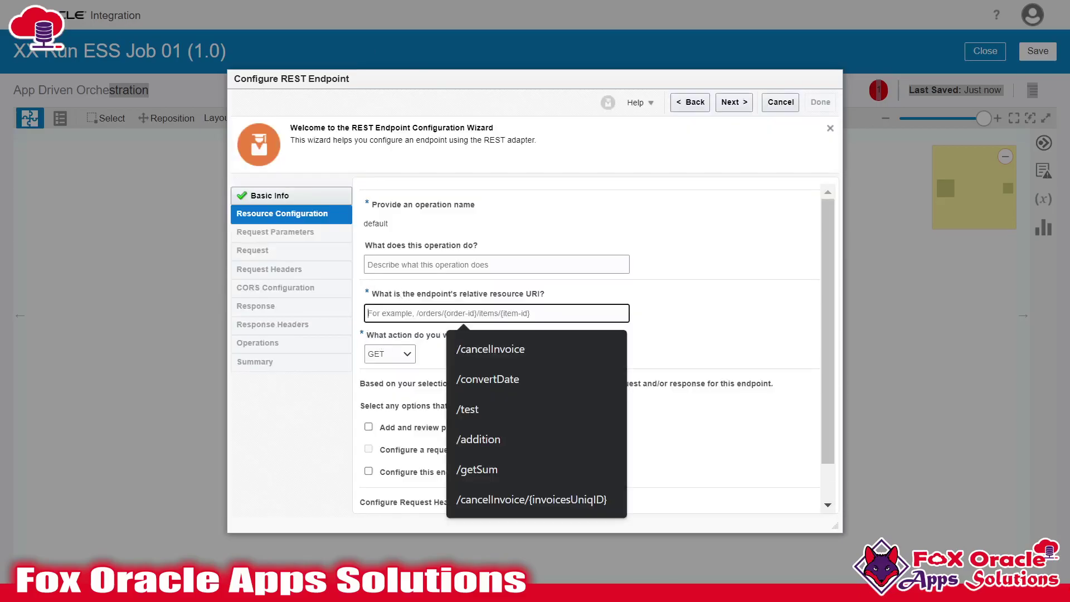
text(/runESSJob)
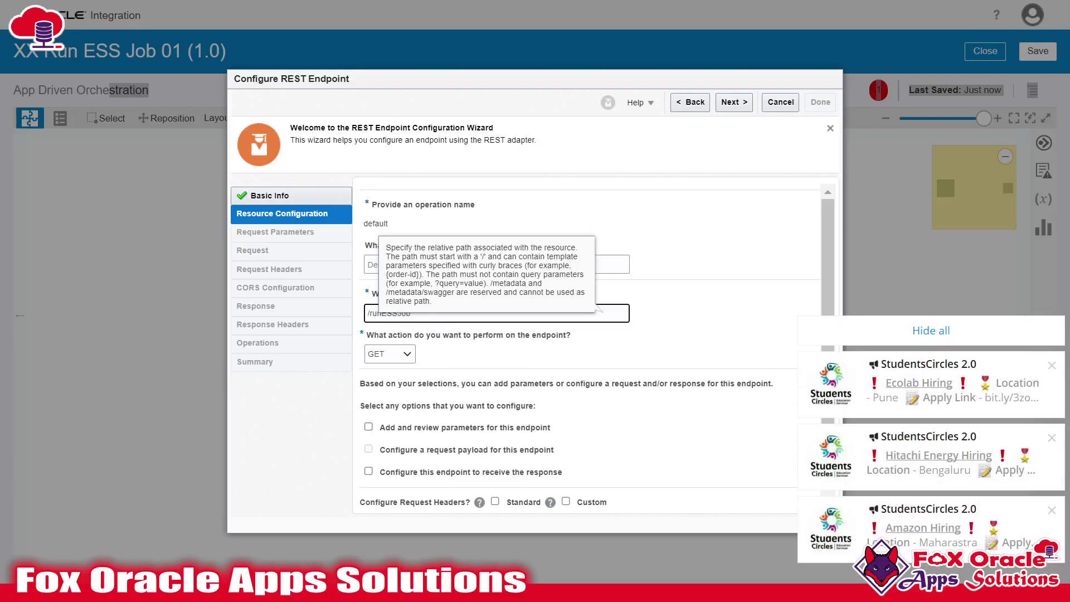
key(ctrl+a)
click(932, 330)
click(409, 359)
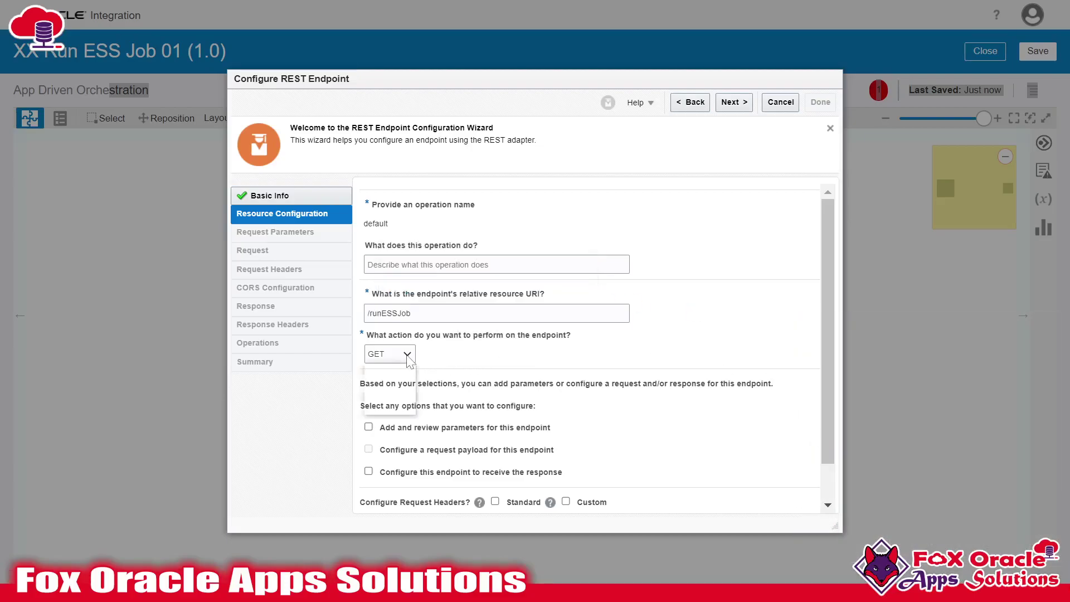
click(390, 385)
click(368, 448)
click(368, 471)
click(733, 102)
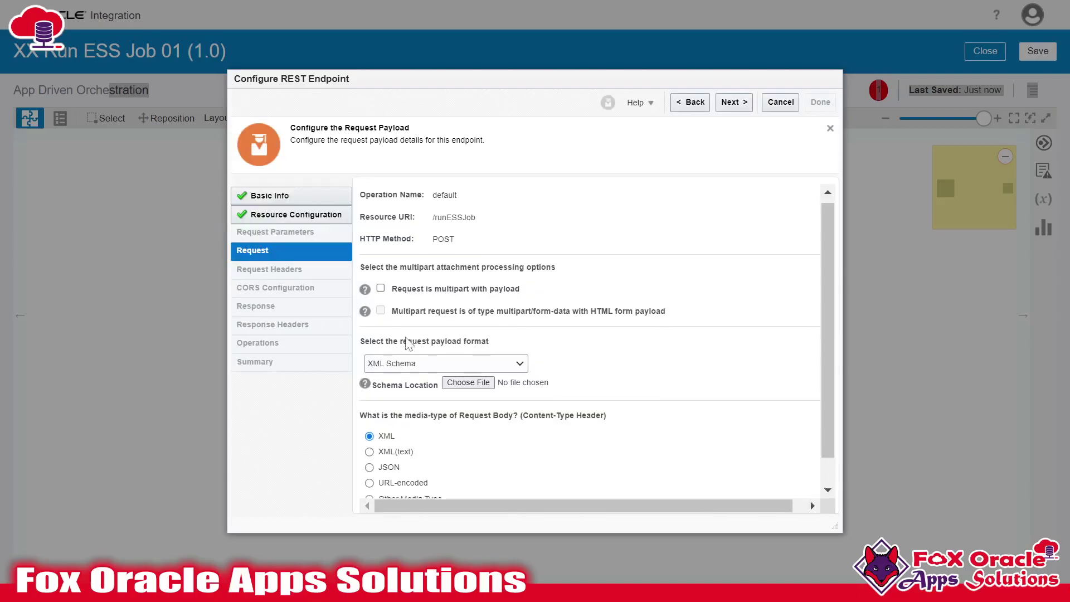
Set the request payload format to JSON Sample and supply the copied request JSON as the inline sample.
click(406, 334)
click(407, 346)
click(407, 334)
click(407, 356)
scroll(593, 366, down, 1)
click(724, 356)
key(ctrl+v)
click(406, 494)
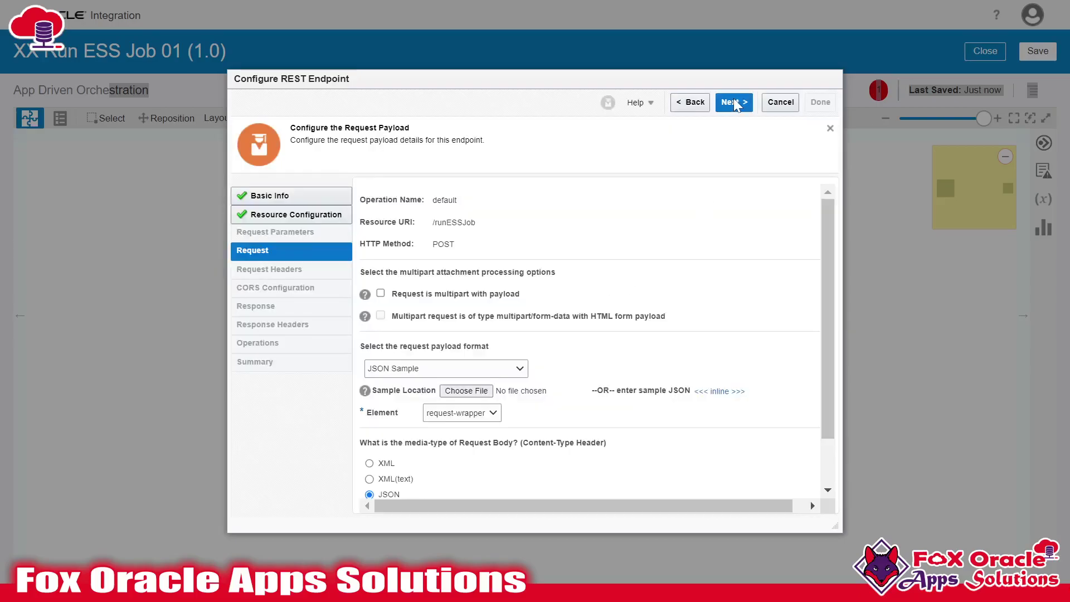
click(735, 103)
Set the response payload format to JSON Sample and open its inline sample entry.
click(430, 375)
click(423, 389)
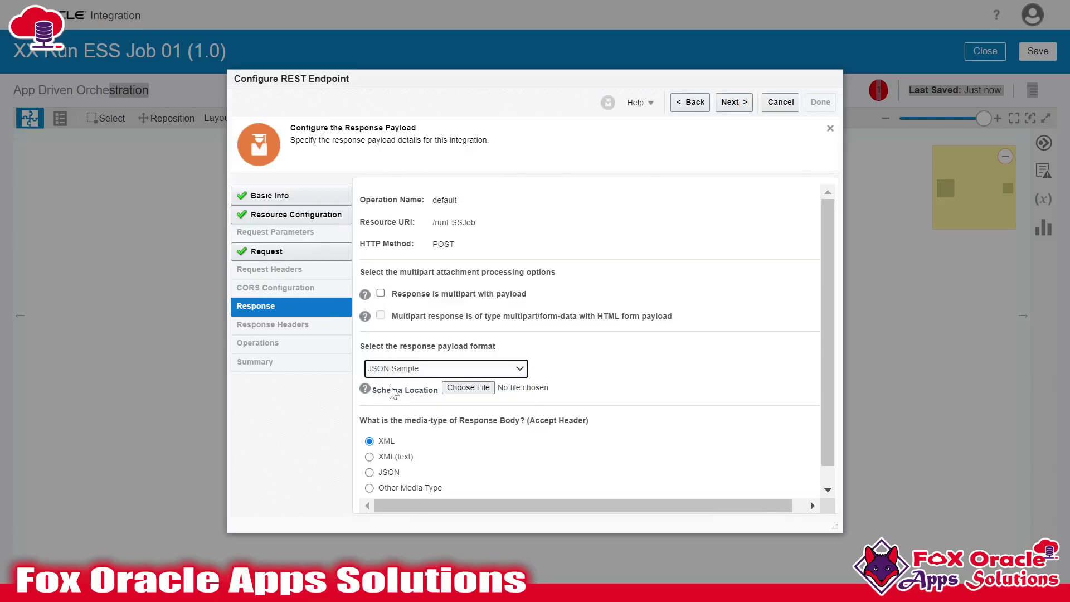
click(718, 391)
In the Notepad++ notes, remove the blank line inside the response JSON and copy the whole block.
key(alt+Tab)
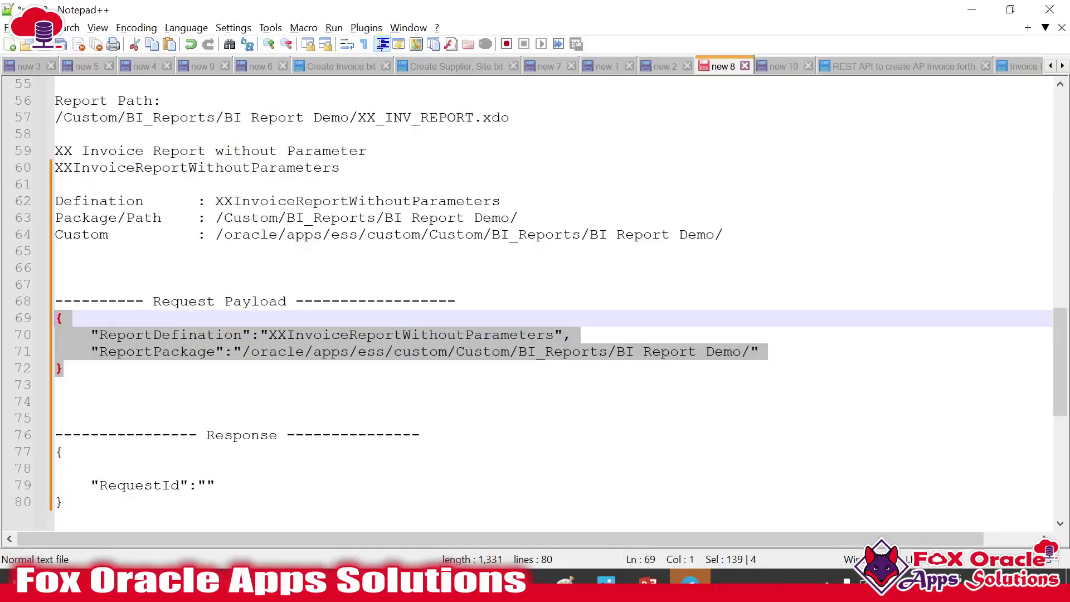
drag(64, 501, 55, 451)
click(88, 468)
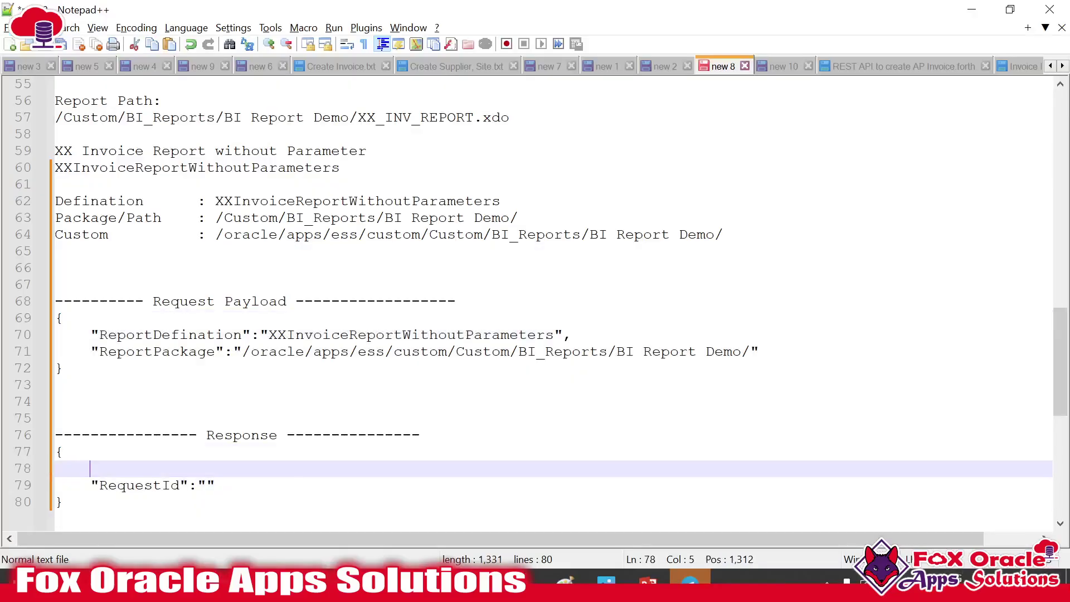
key(BackSpace)
key(BackSpace)
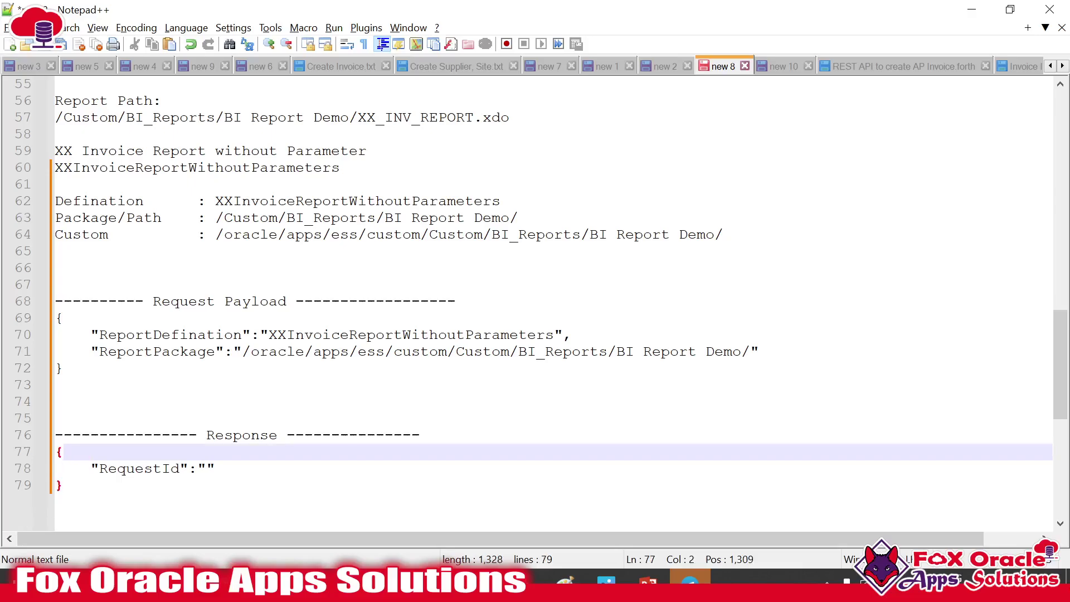
drag(64, 485, 55, 451)
key(ctrl+c)
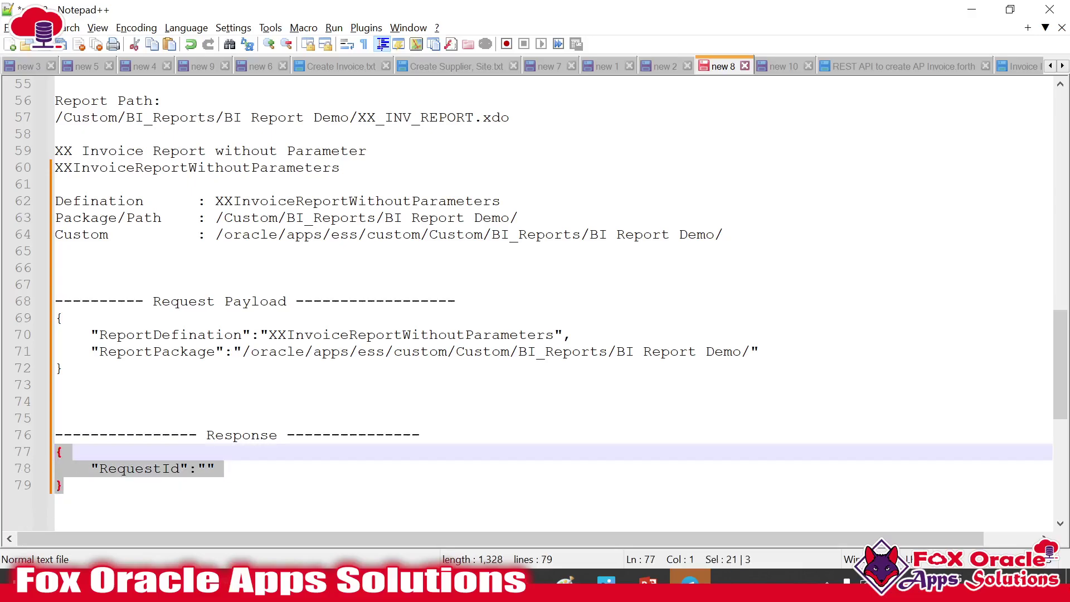
Back in Oracle Integration, paste the response JSON as the inline sample and finish the REST endpoint configuration.
key(alt+Tab)
key(ctrl+v)
click(417, 490)
click(729, 101)
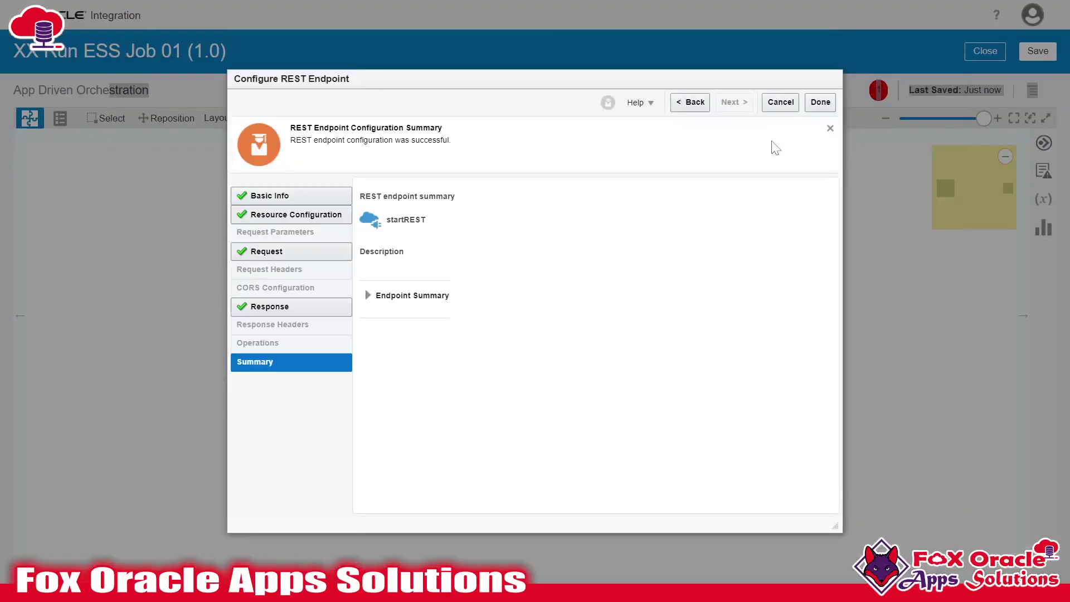
click(817, 103)
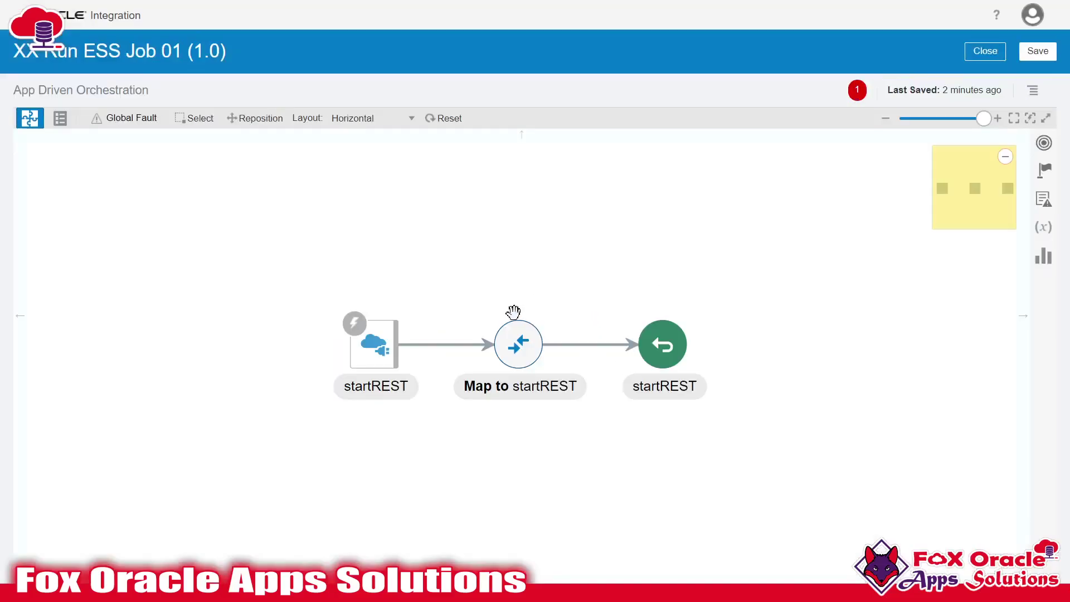
Add an Oracle ERP Cloud invoke to the flow between the startREST trigger and its mapping.
click(377, 347)
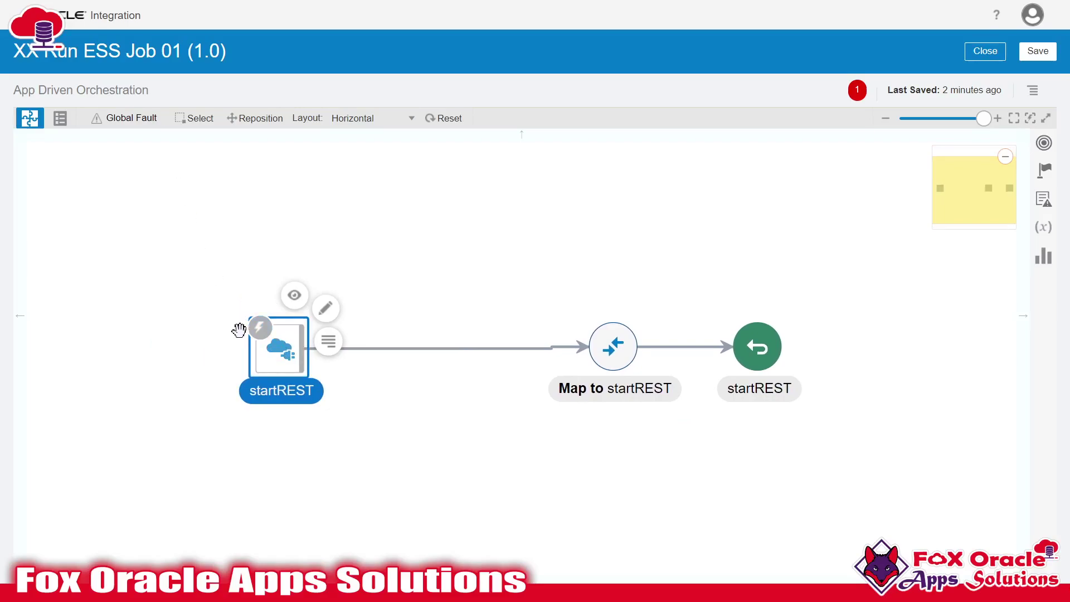
click(1045, 171)
click(1046, 155)
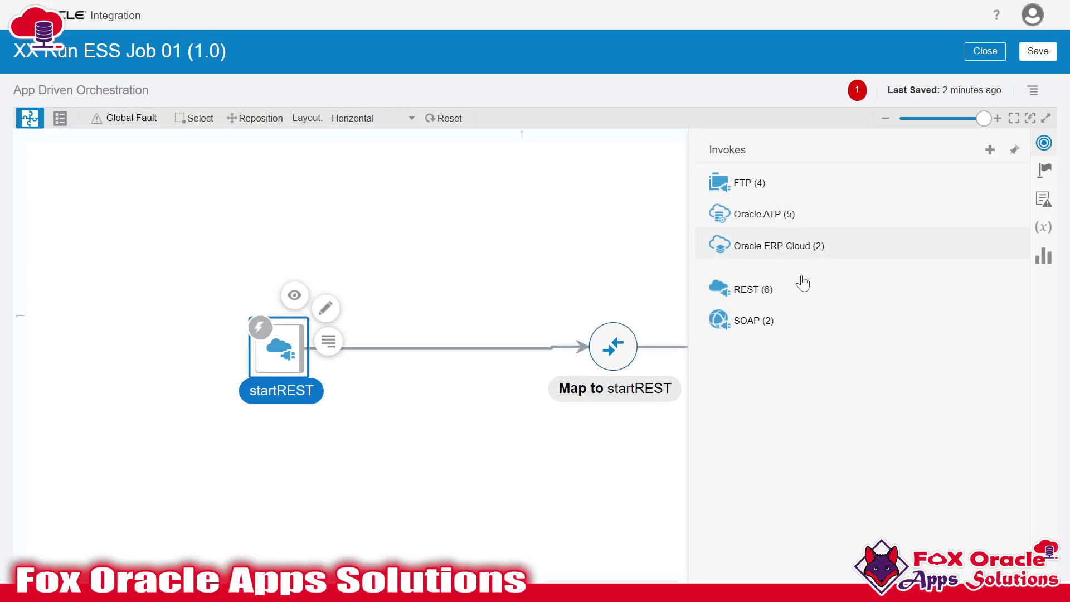
click(791, 250)
drag(730, 282, 463, 340)
Name the Oracle ERP Cloud endpoint "runESSJob_ERPCload" and continue to its actions.
click(434, 214)
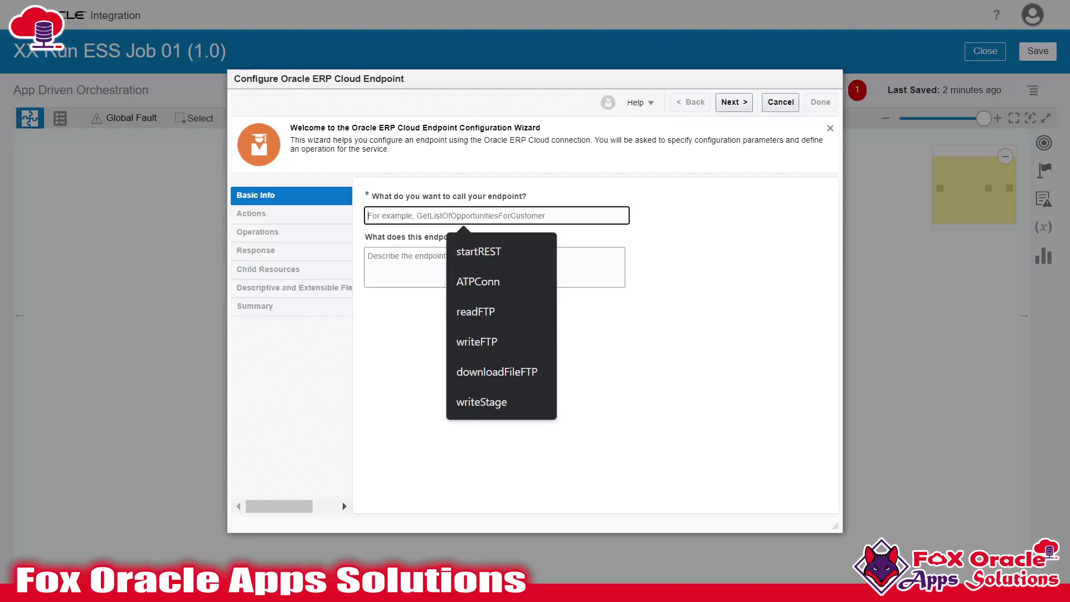
text(runESSJob_ERPCload)
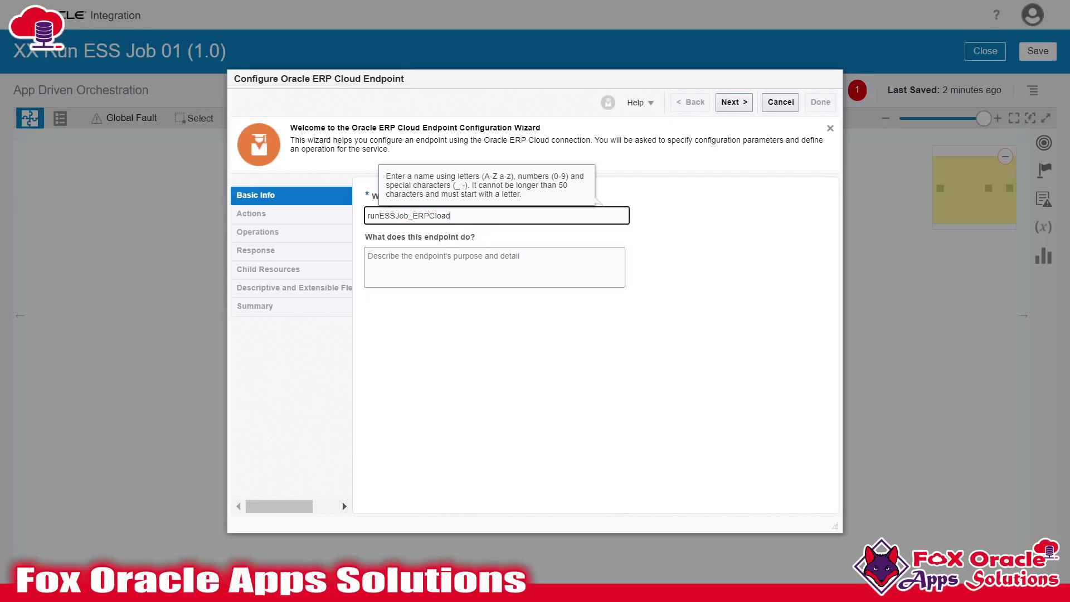
key(BackSpace)
key(BackSpace)
key(shift+Left)
key(shift+Left)
key(shift+Left)
key(shift+Left)
key(shift+Left)
key(shift+Left)
key(shift+Left)
key(shift+Left)
key(Left)
key(Left)
key(shift+Home)
key(End)
key(Tab)
key(shift+Tab)
key(shift+Left)
key(shift+Left)
key(shift+Left)
key(shift+Left)
key(shift+Left)
key(shift+Left)
key(shift+Left)
key(shift+Left)
key(shift+Left)
key(shift+Left)
key(shift+Left)
key(shift+Left)
key(shift+Left)
key(shift+Left)
key(shift+Left)
key(shift+Left)
key(shift+Left)
key(shift+Left)
key(Left)
key(Right)
key(Right)
key(Right)
key(Right)
key(Right)
key(Right)
click(732, 103)
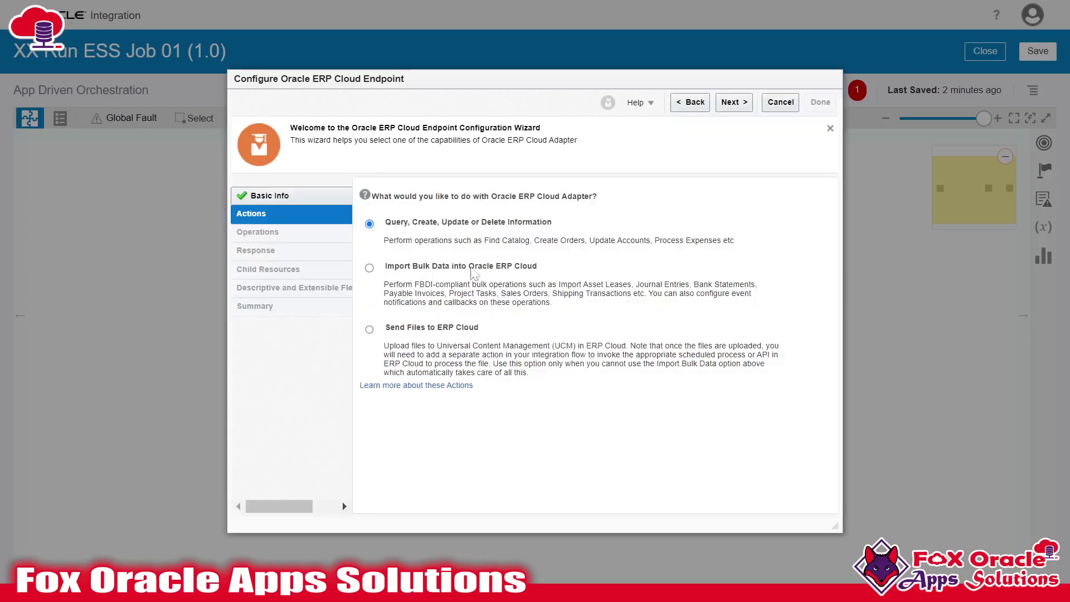
Accept the "Query, Create, Update or Delete Information" action and set the operations to browse by Services.
click(734, 103)
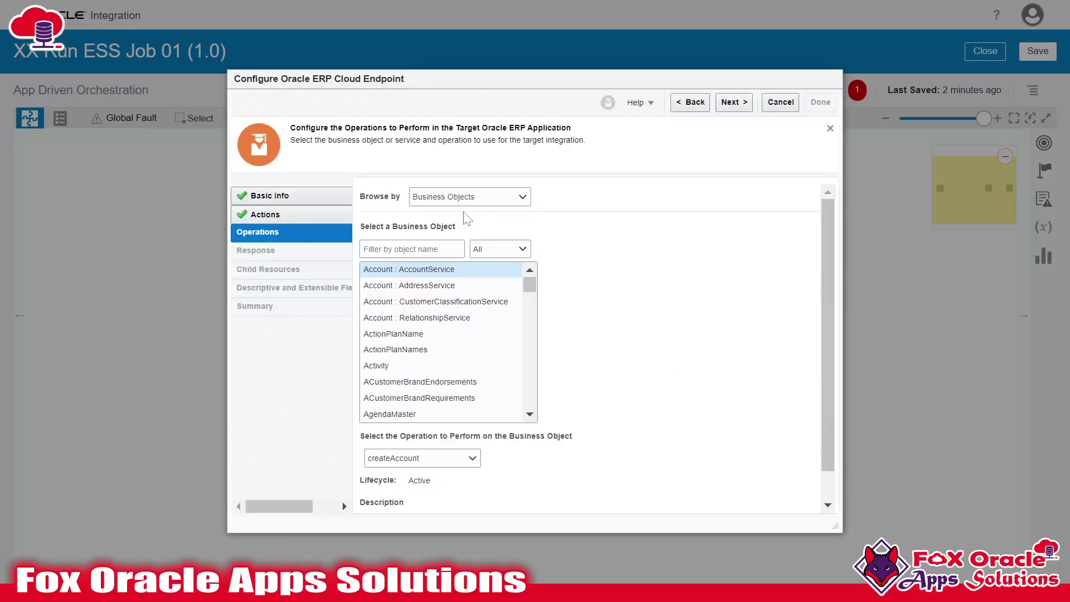
click(475, 200)
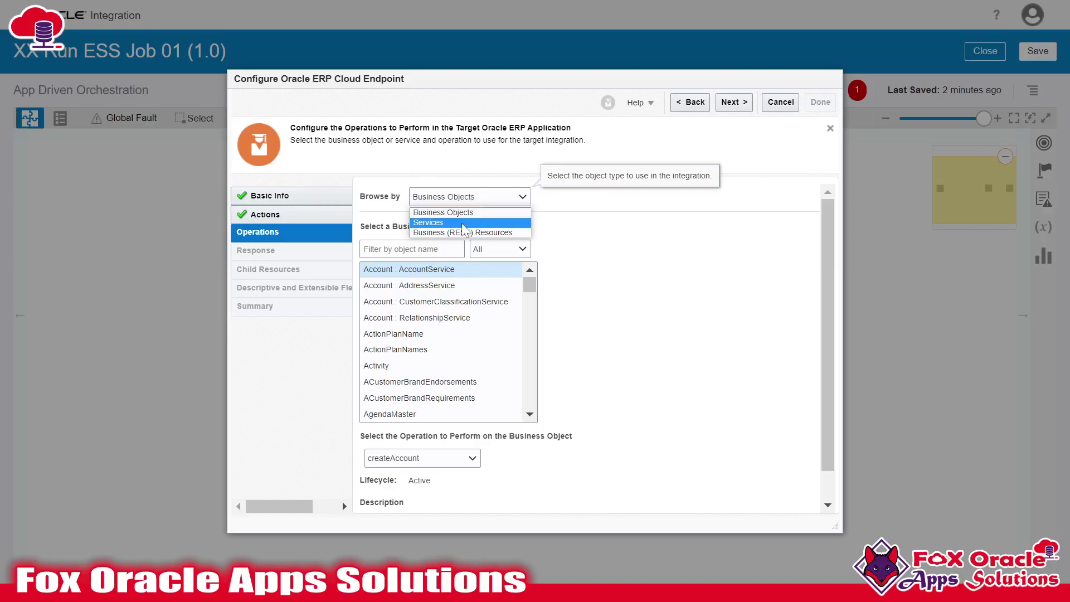
click(462, 223)
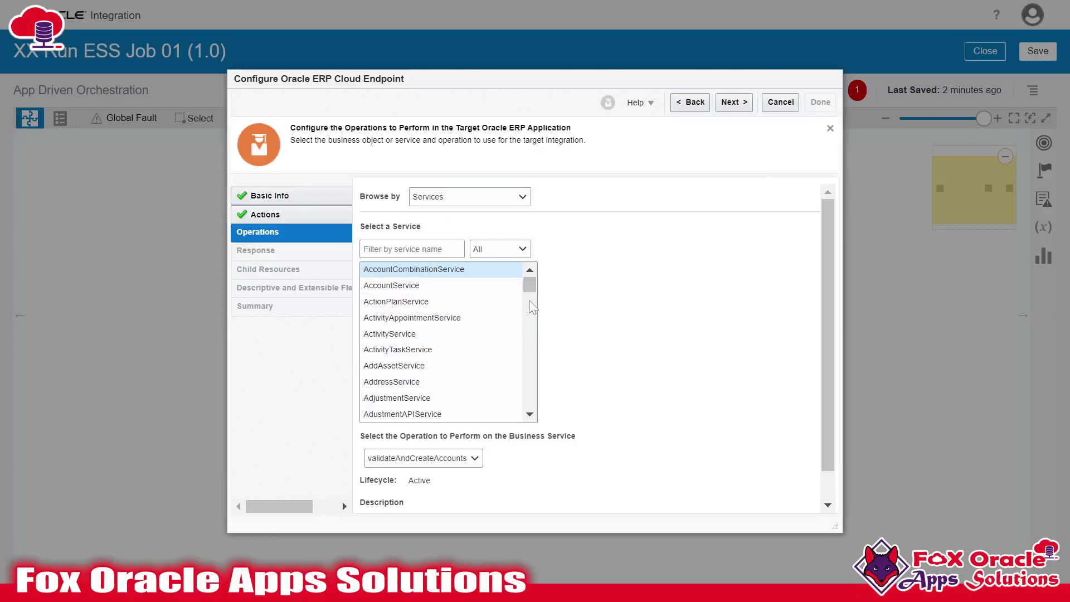
Select ErpIntegrationService as the service for the Oracle ERP Cloud endpoint.
scroll(529, 415, down, 10)
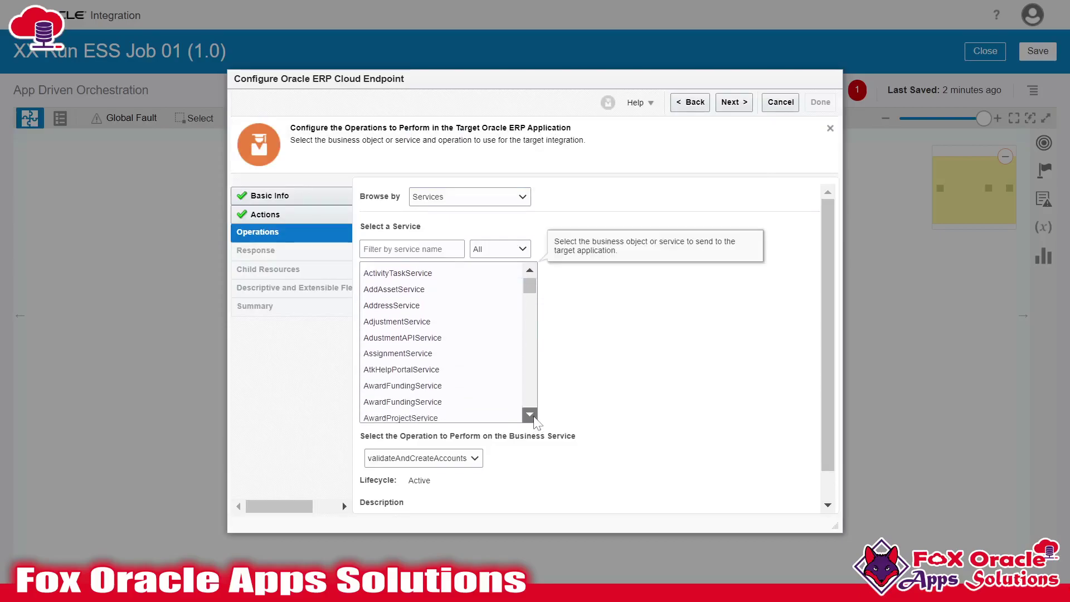
scroll(534, 418, down, 10)
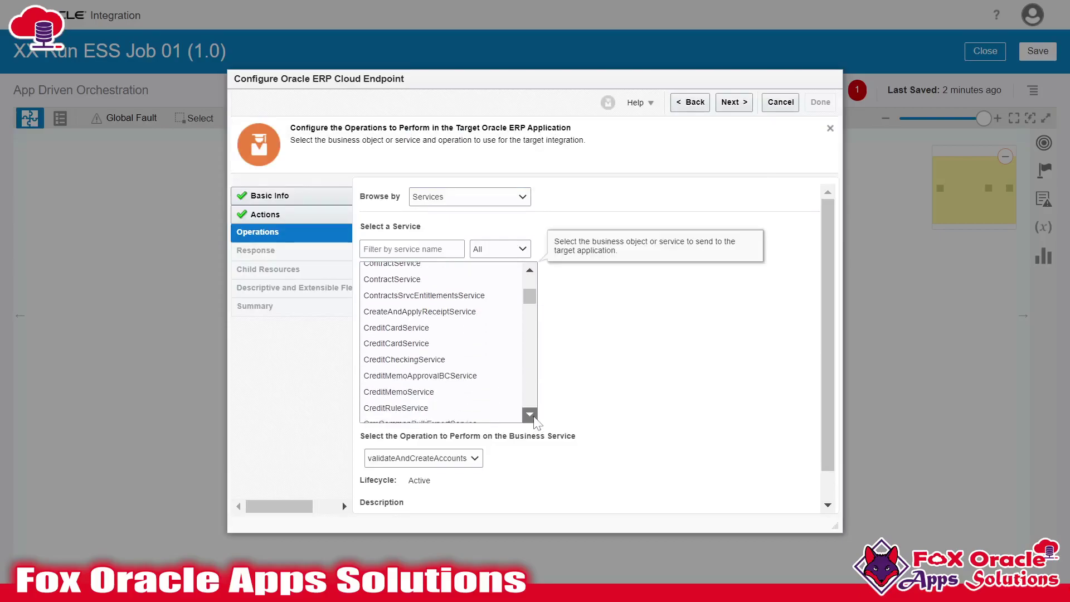
scroll(534, 419, down, 10)
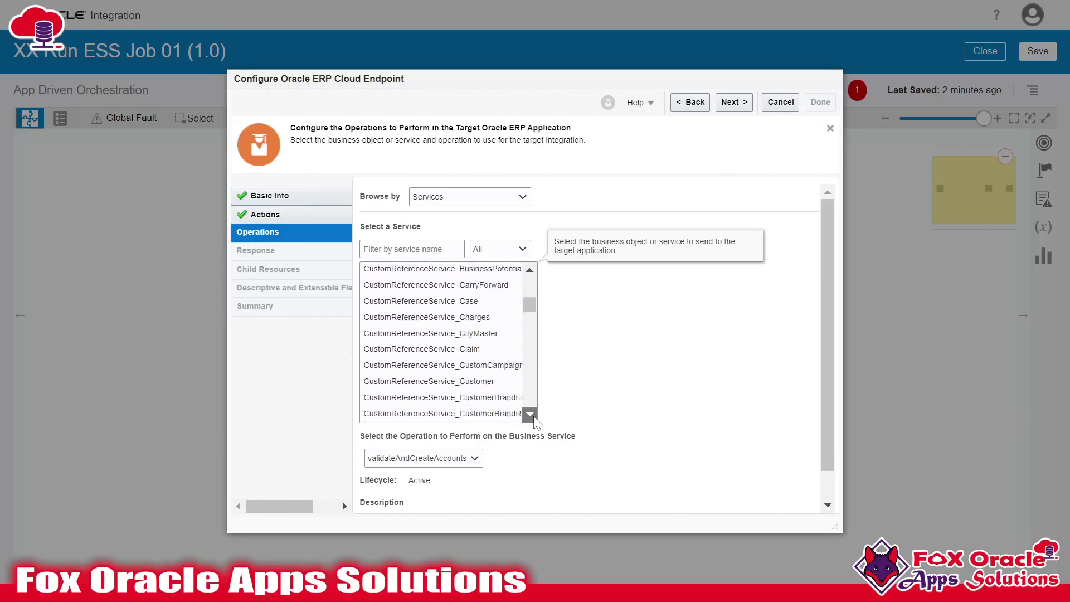
scroll(533, 419, down, 10)
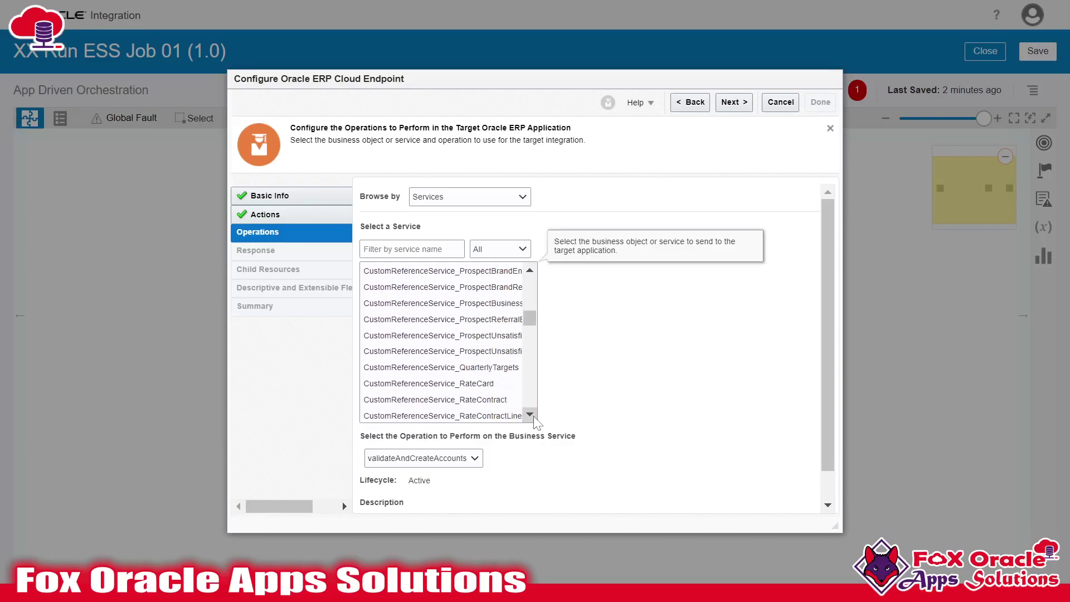
scroll(534, 419, down, 10)
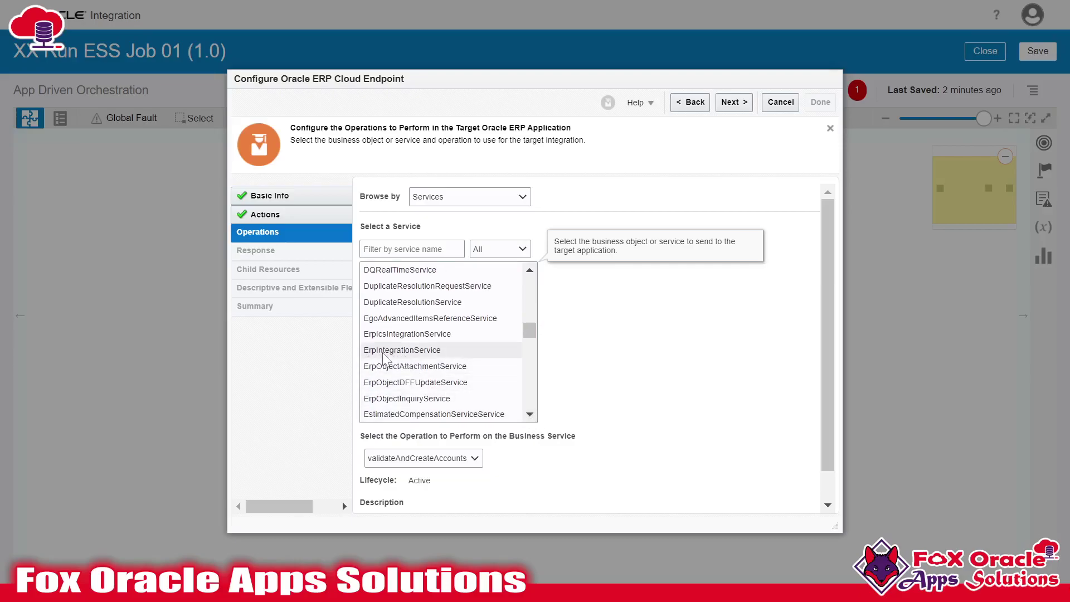
click(440, 349)
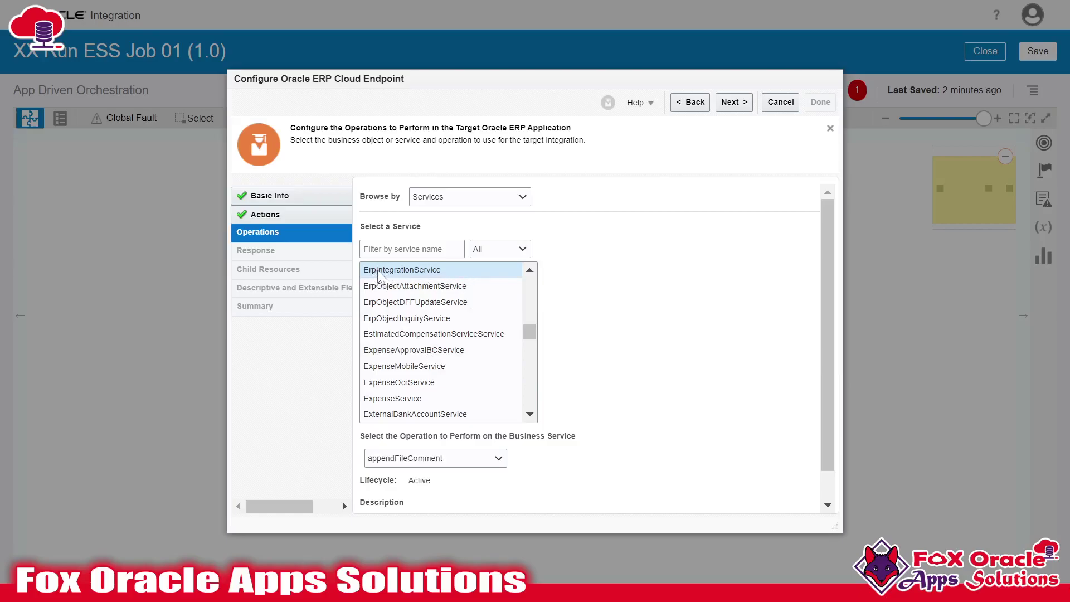
Set the service operation to submitESSJobRequest and complete the Oracle ERP Cloud endpoint configuration.
scroll(597, 388, down, 1)
click(457, 427)
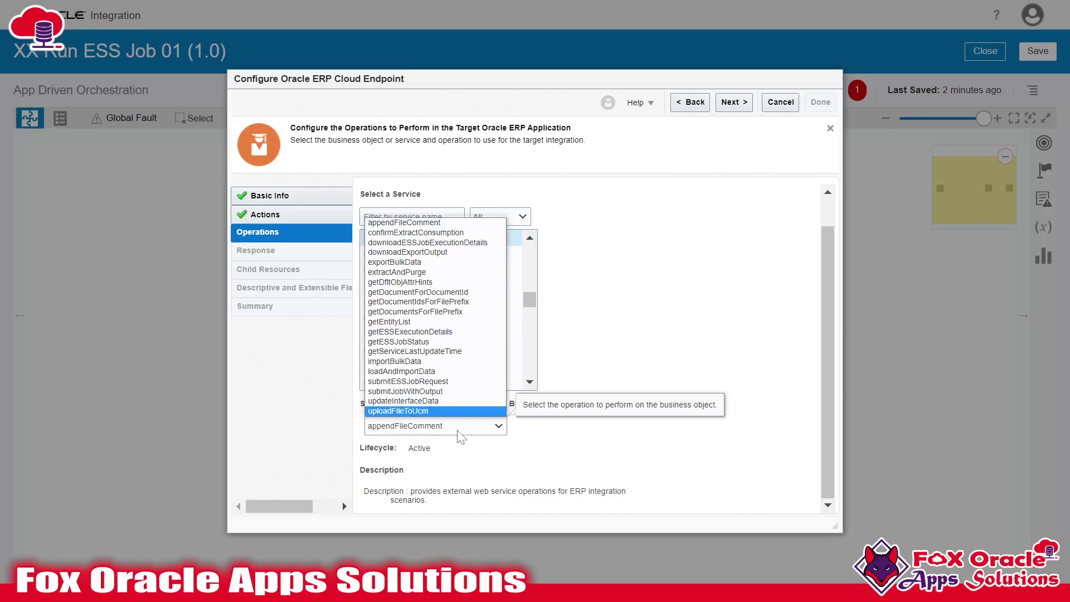
click(523, 437)
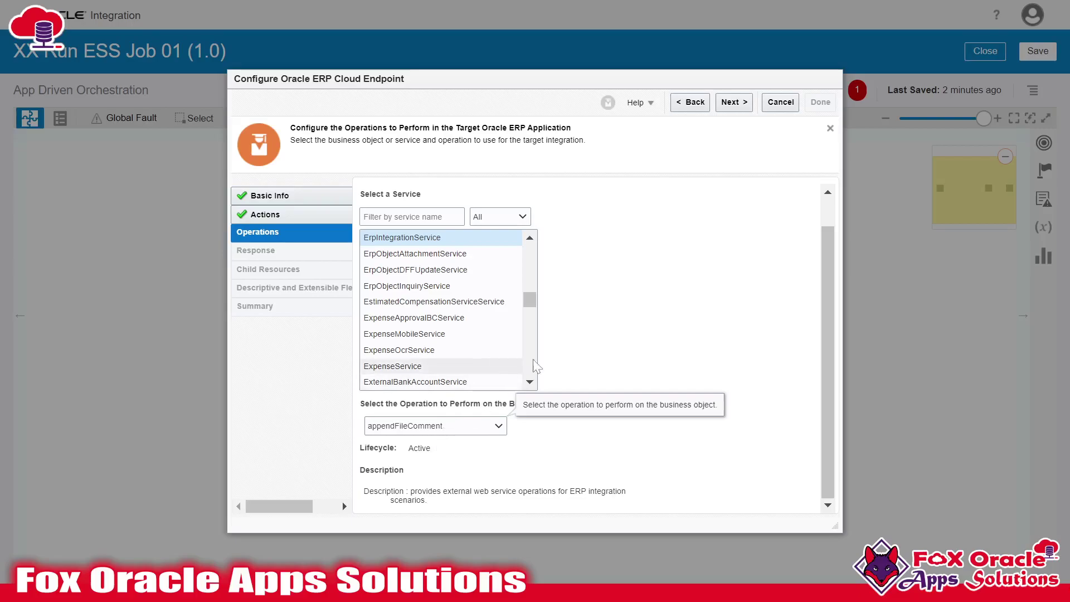
click(416, 425)
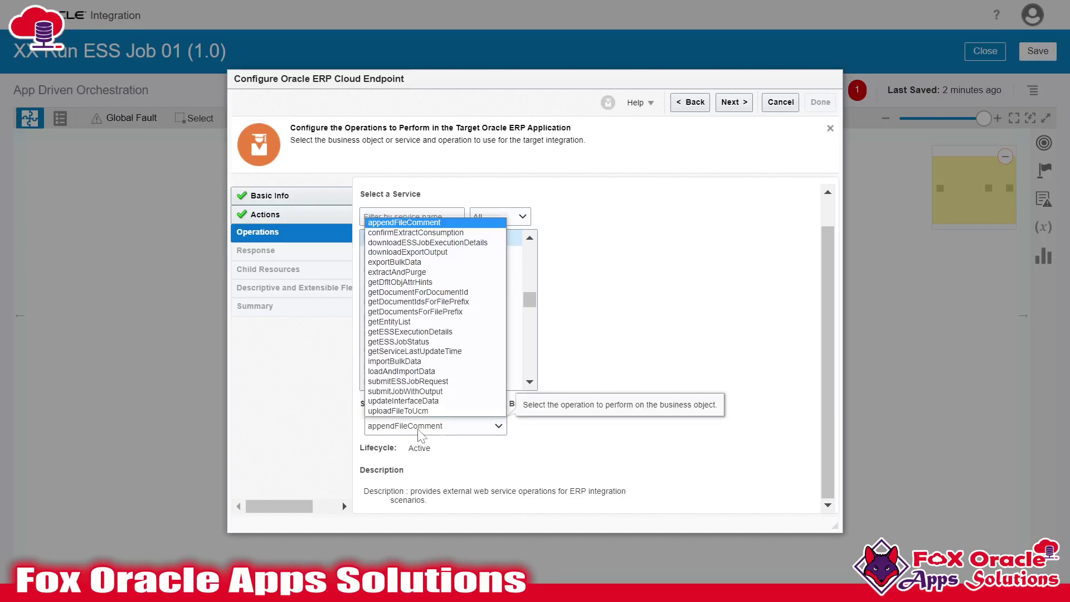
click(405, 383)
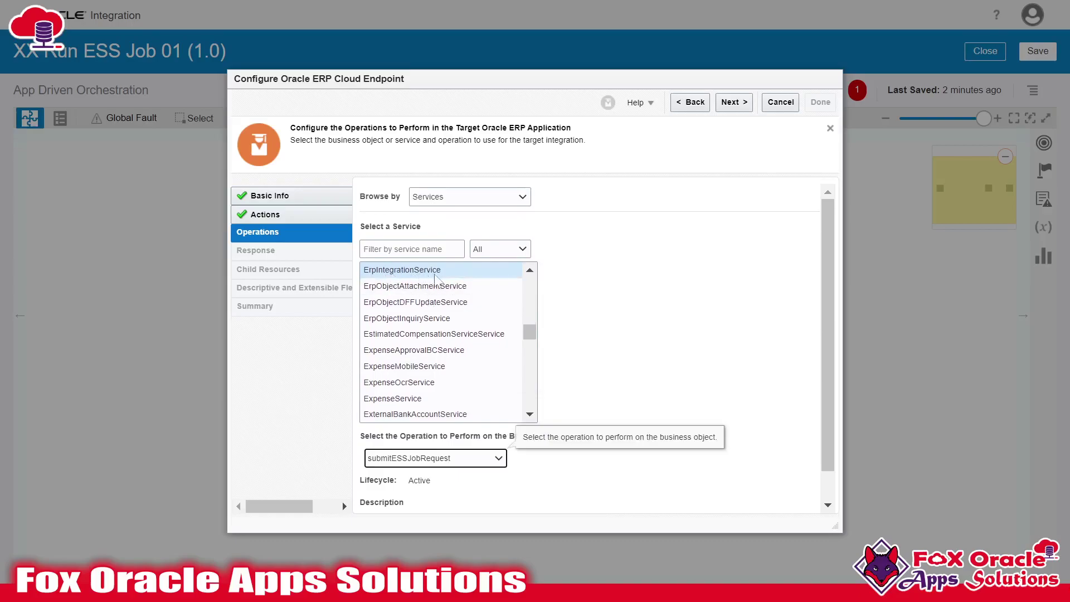
click(440, 427)
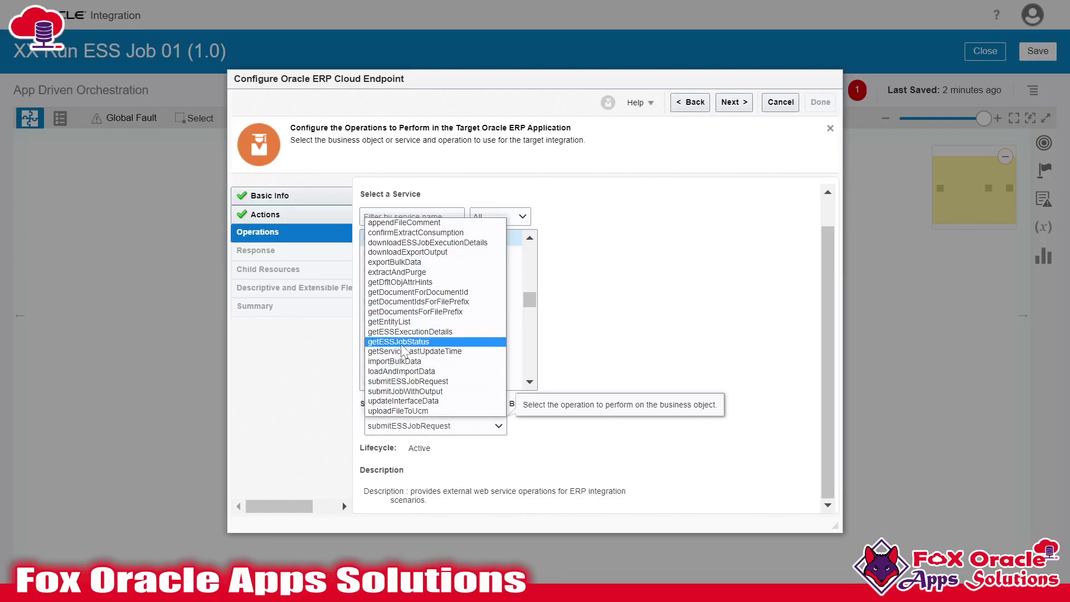
click(580, 370)
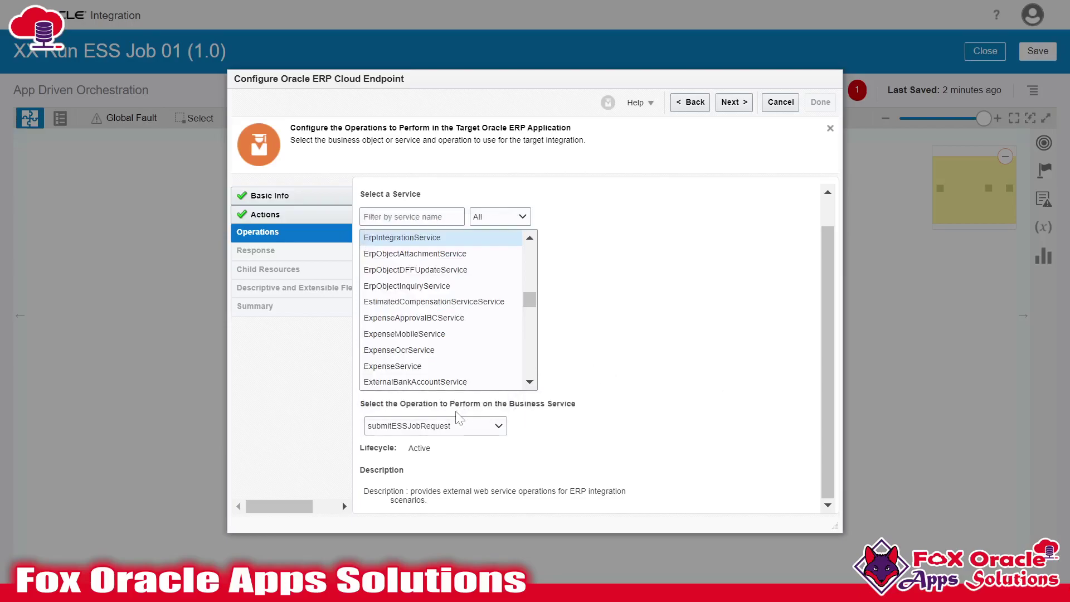
click(732, 103)
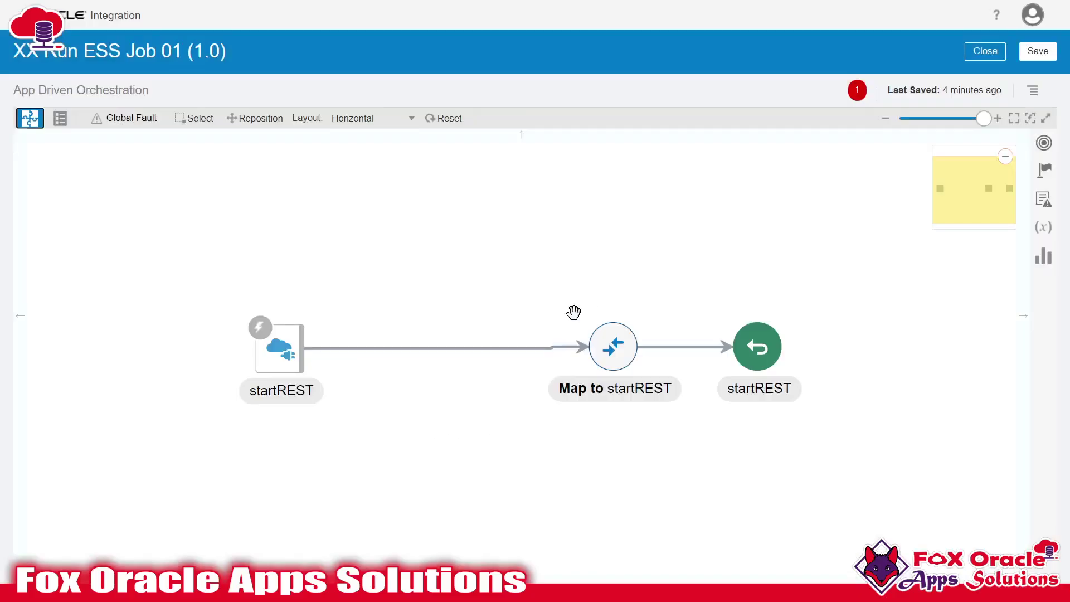
In the runESSJob_ERPCloud mapping, map Report Package to Job Package Name and Report Defination to Job Definition Name, and validate it.
click(374, 365)
click(399, 341)
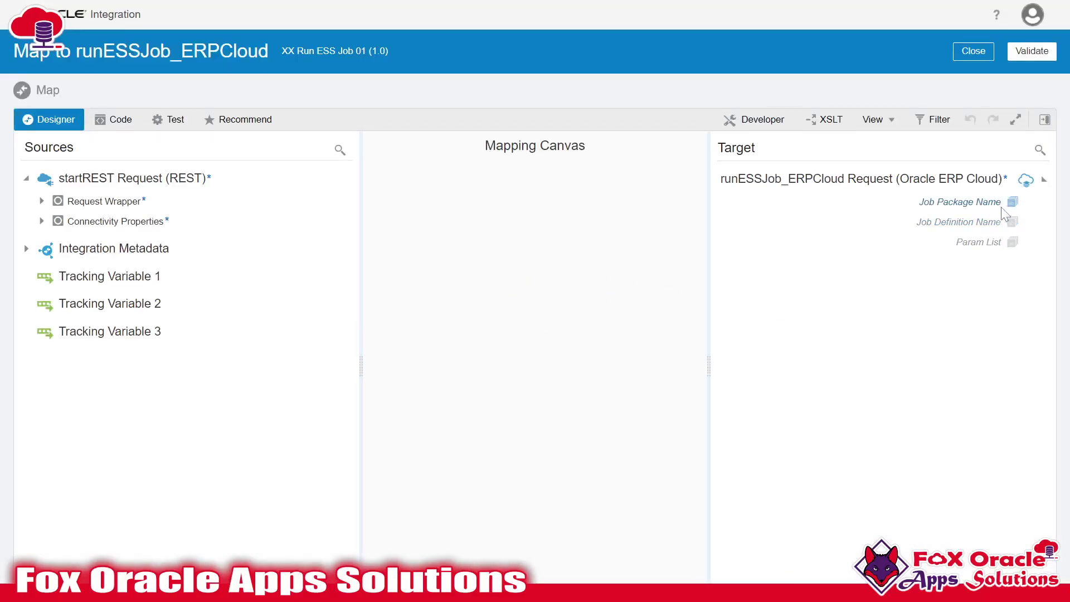
click(41, 200)
drag(136, 265, 888, 205)
drag(86, 248, 929, 223)
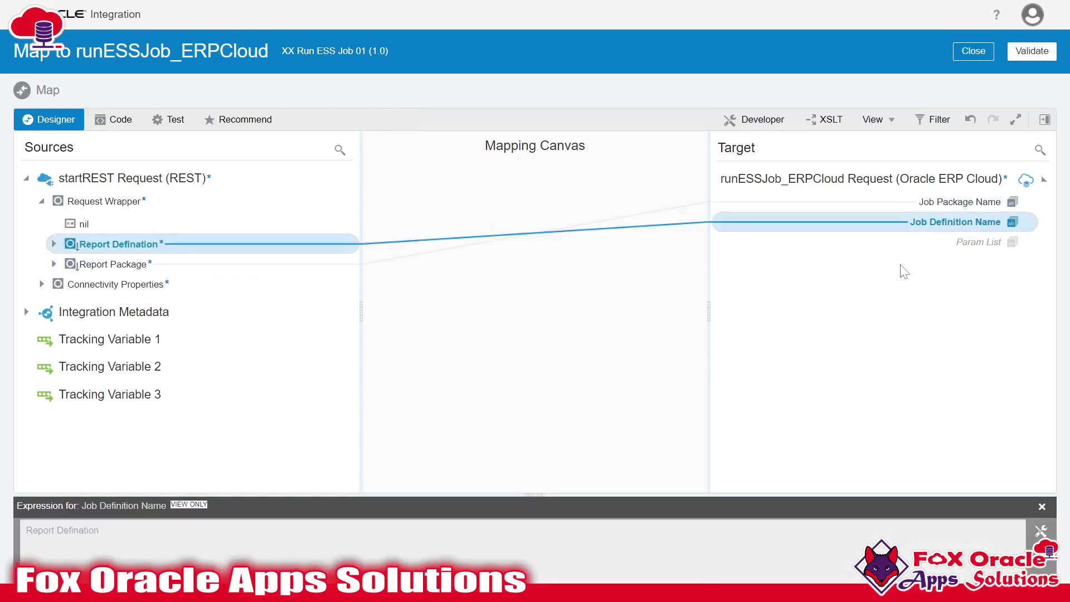
click(1005, 244)
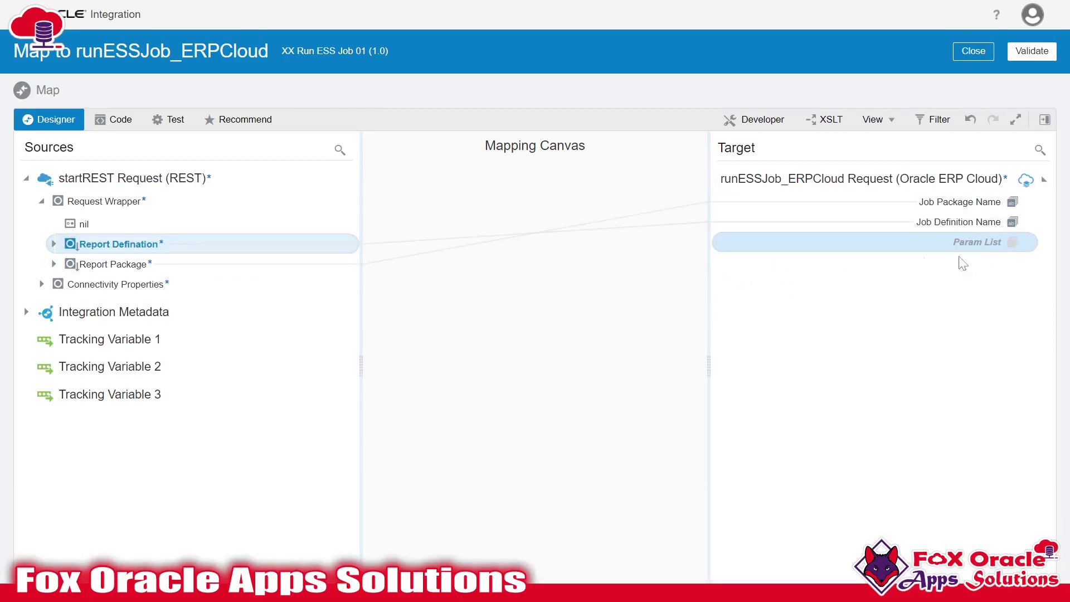
click(1032, 50)
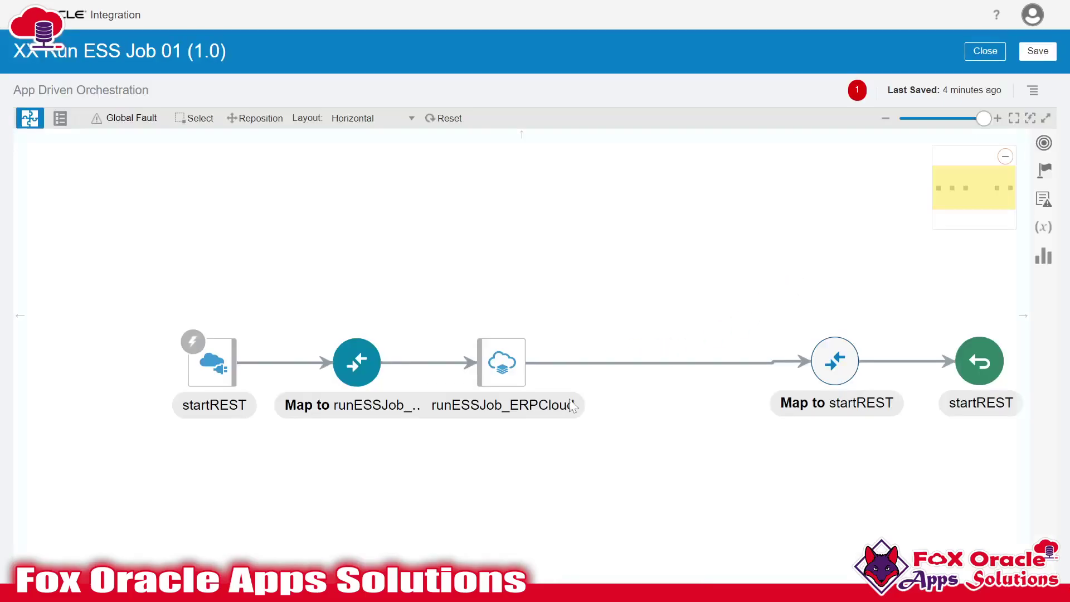
In the startREST response mapping, map the runESSJob_ERPCloud response Result to Request Id and return to the flow.
click(429, 385)
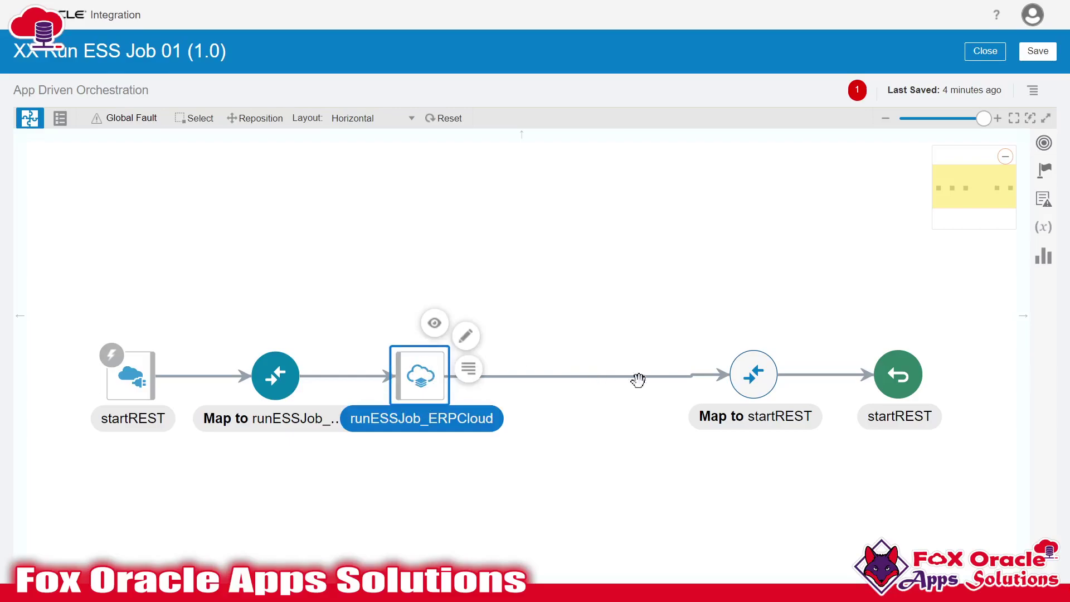
click(753, 373)
click(794, 346)
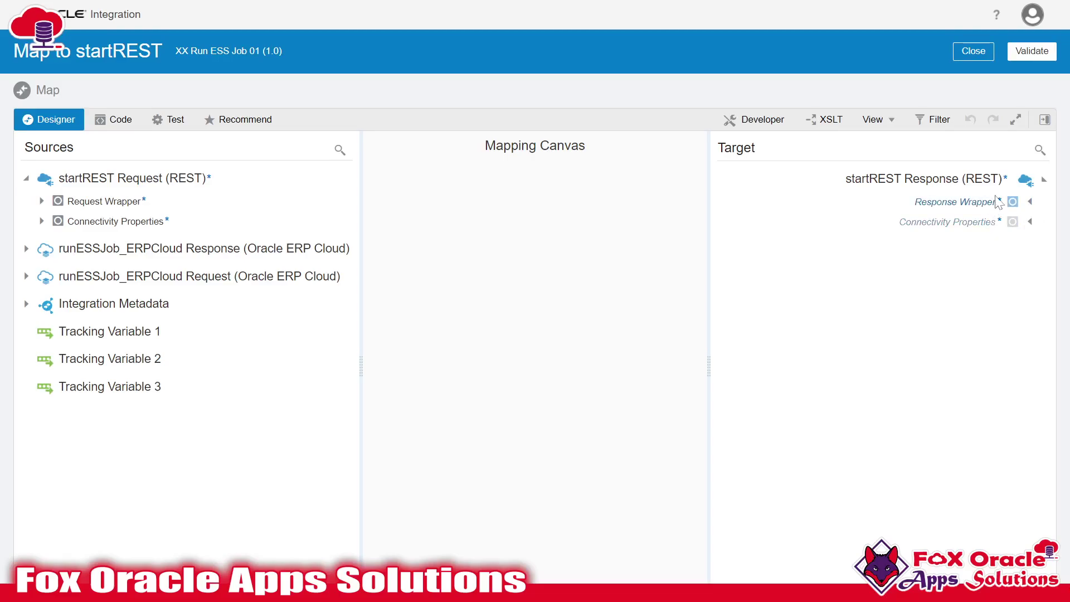
click(1026, 204)
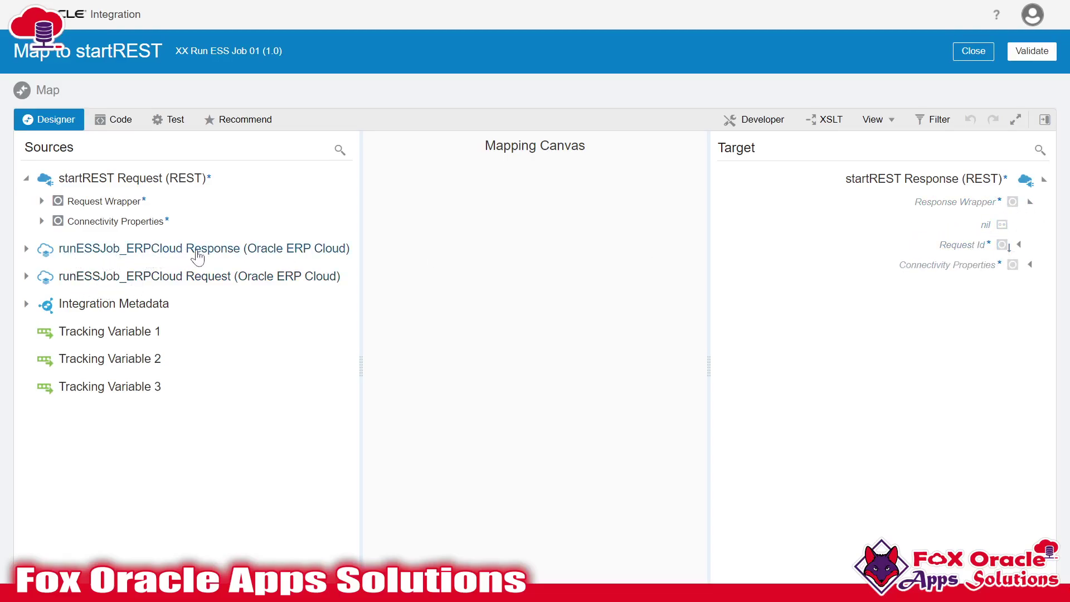
click(26, 248)
click(42, 272)
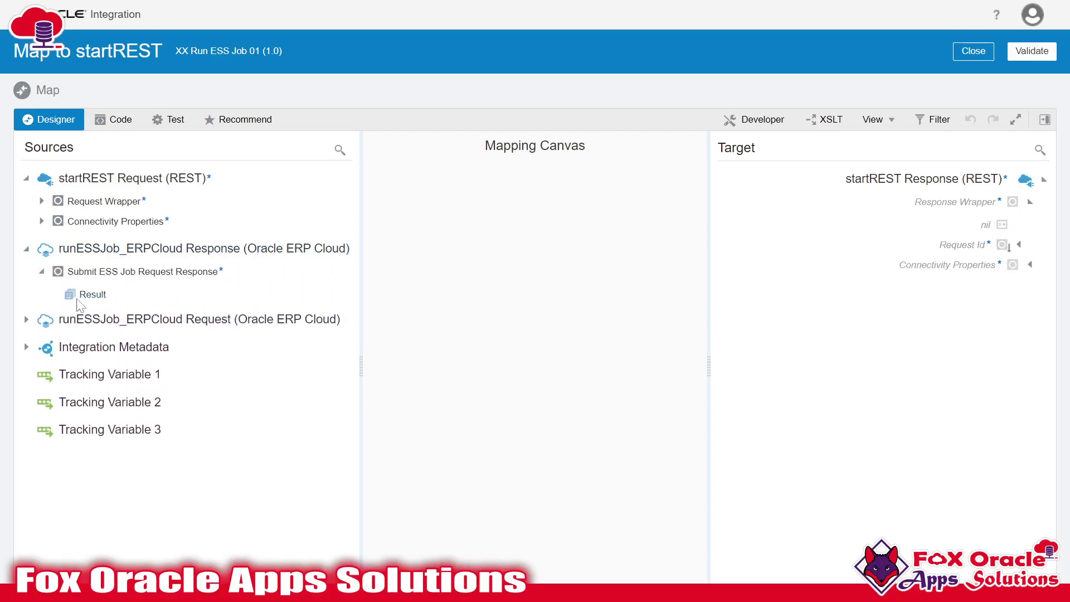
drag(91, 295, 960, 242)
click(976, 58)
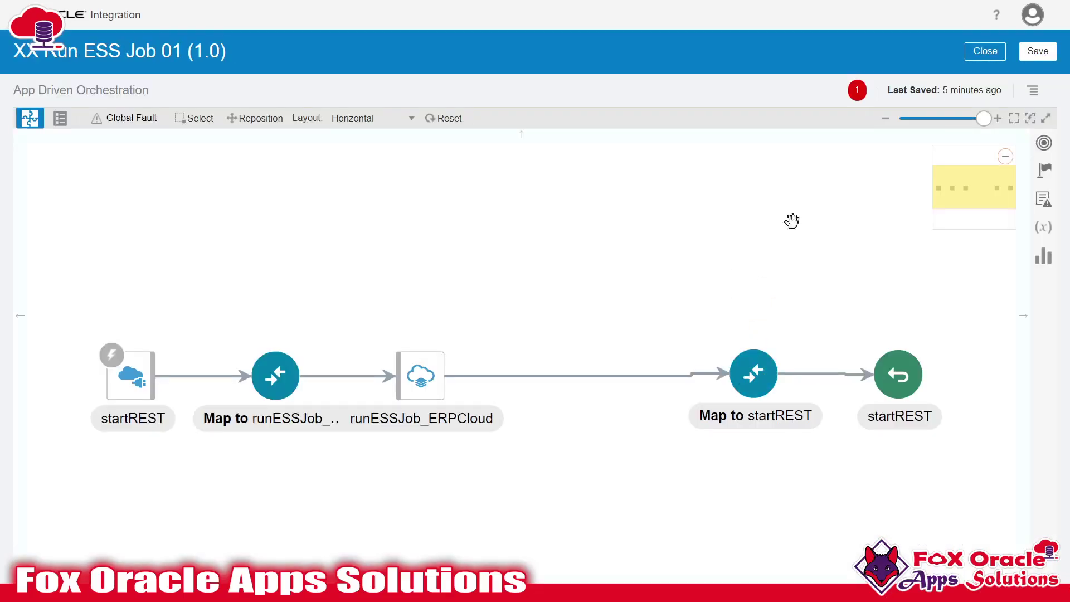
Reset the flow layout and save ReportDefination as the primary business identifier for tracking.
click(437, 119)
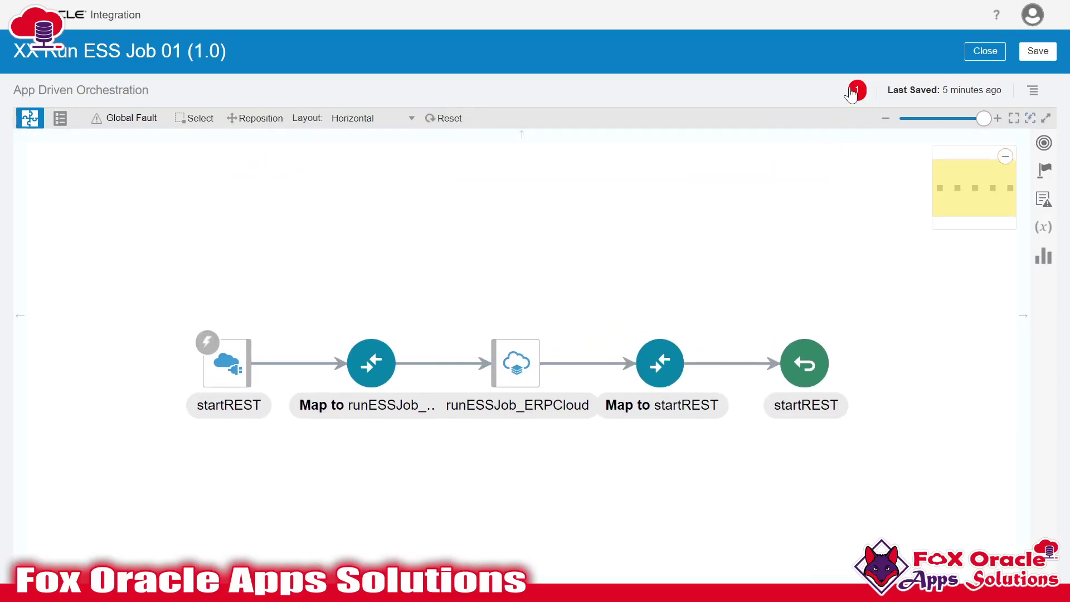
click(1032, 90)
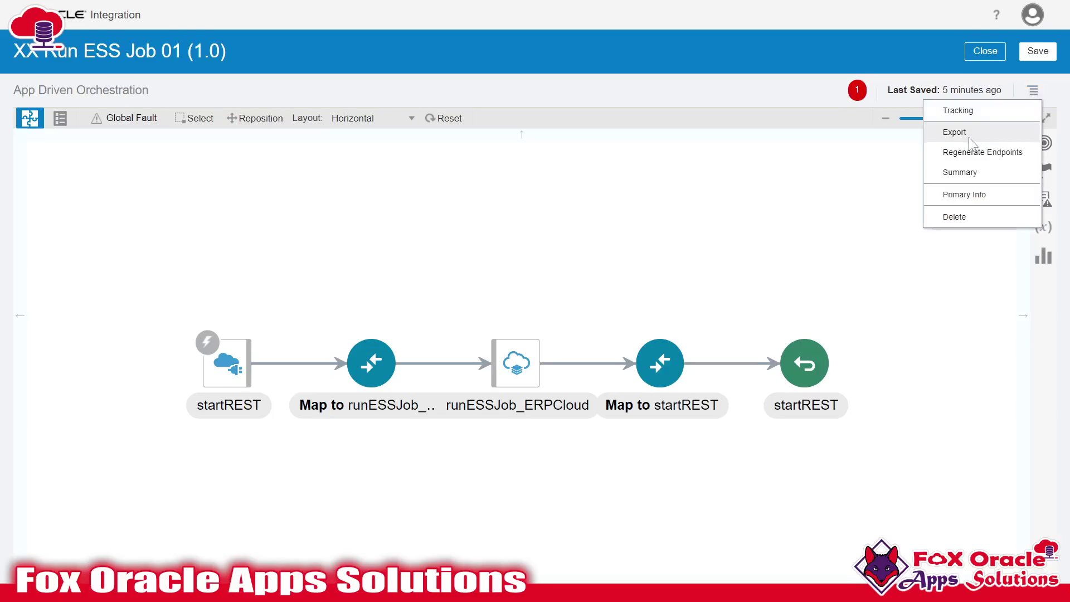
click(964, 109)
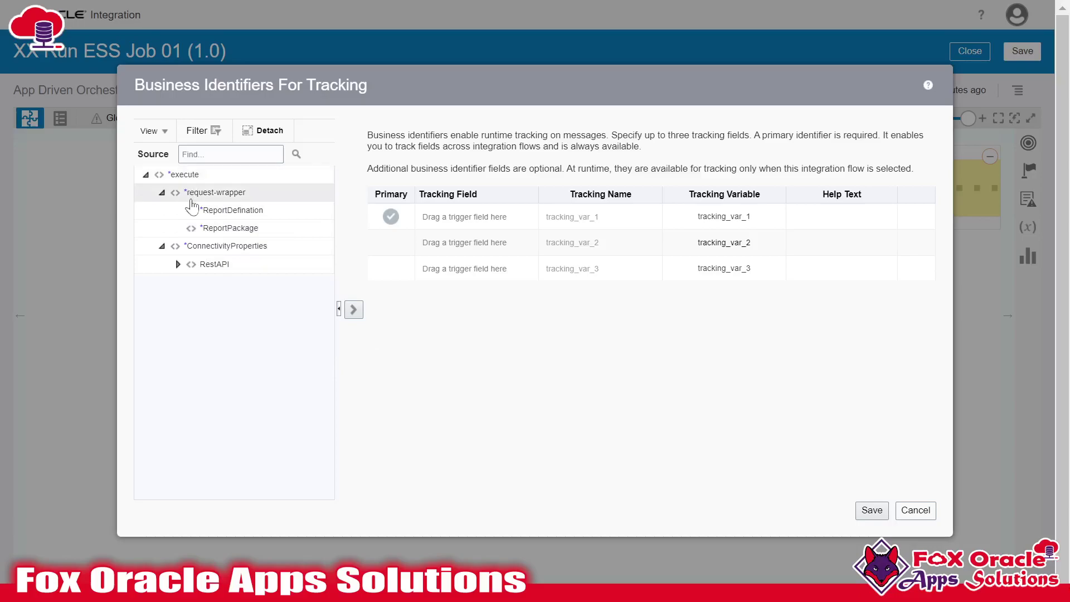
drag(231, 210, 473, 223)
click(870, 510)
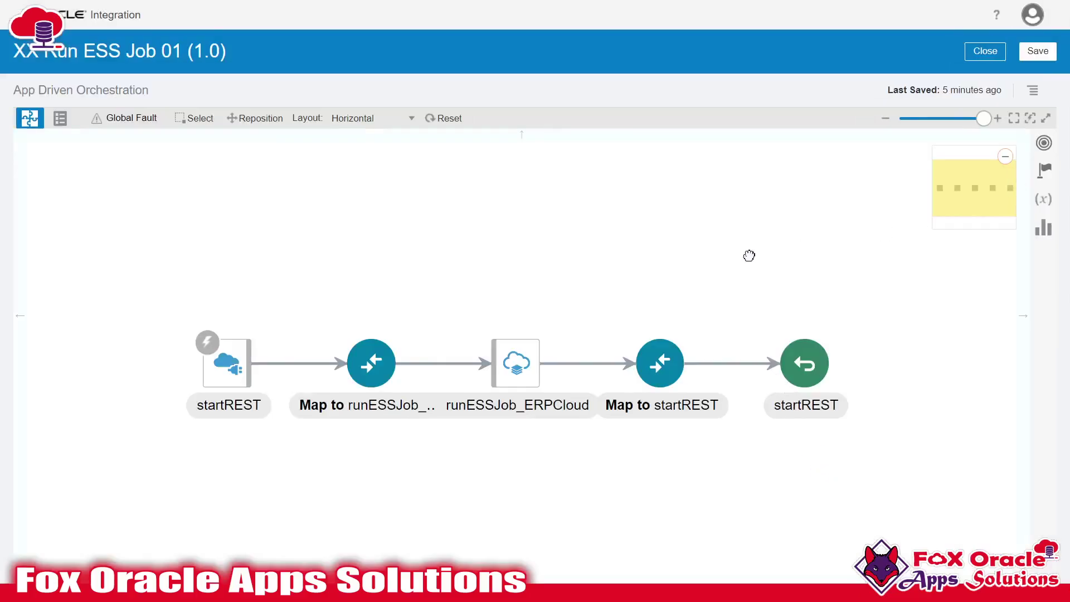
Save and close the integration, and activate XX Run ESS Job 01 with tracing and payload included.
click(1037, 51)
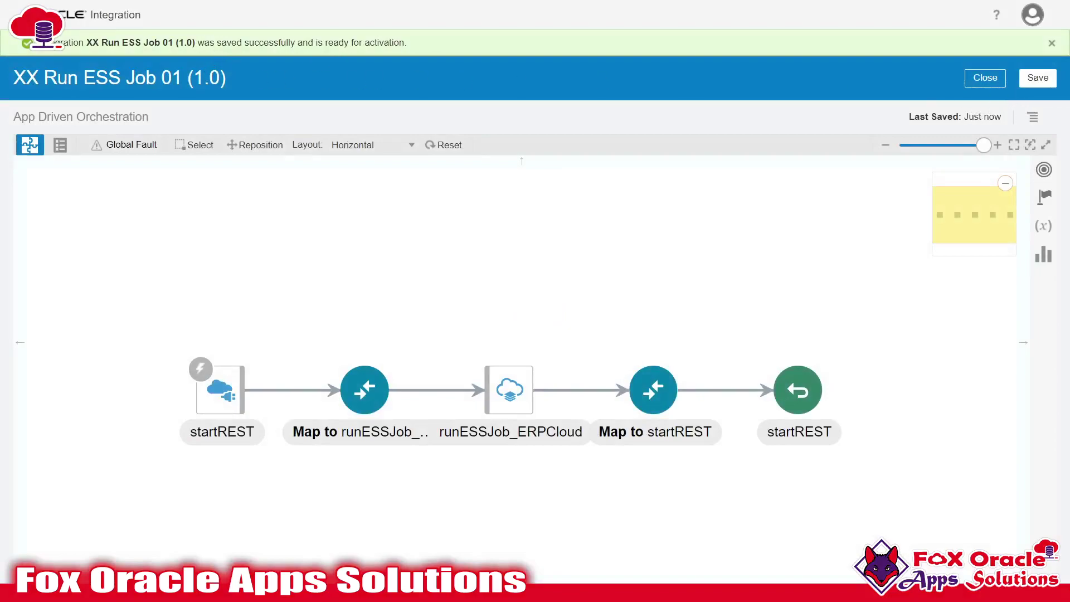
click(1051, 43)
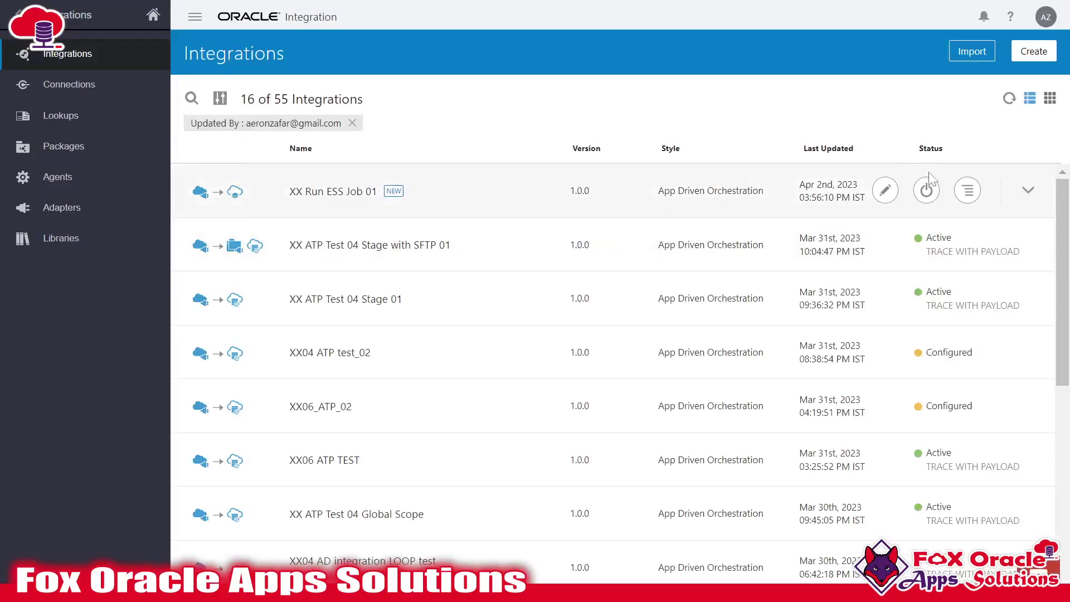
click(926, 191)
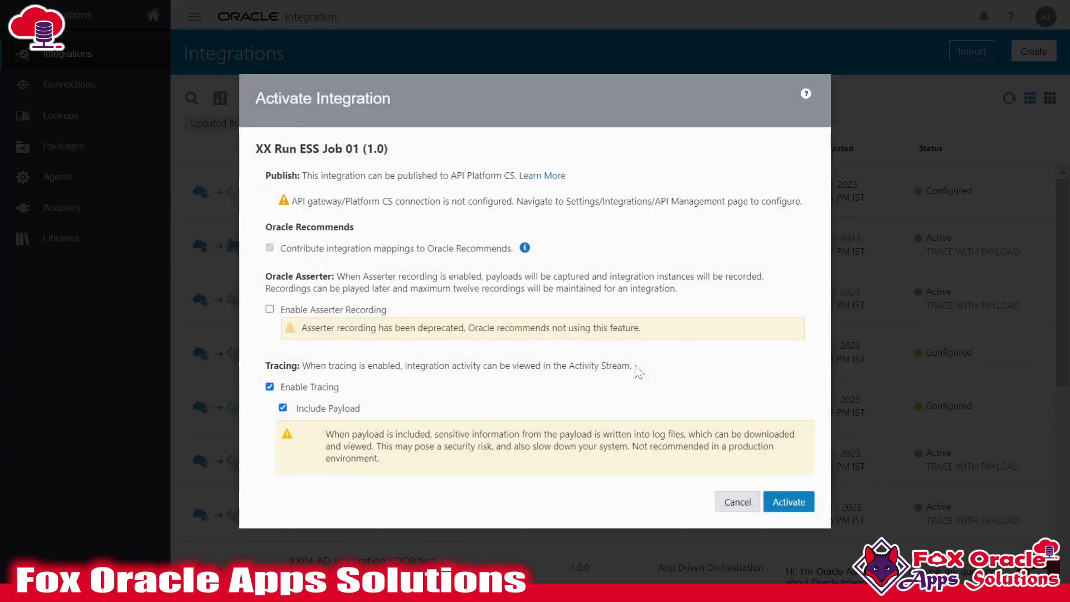
click(788, 502)
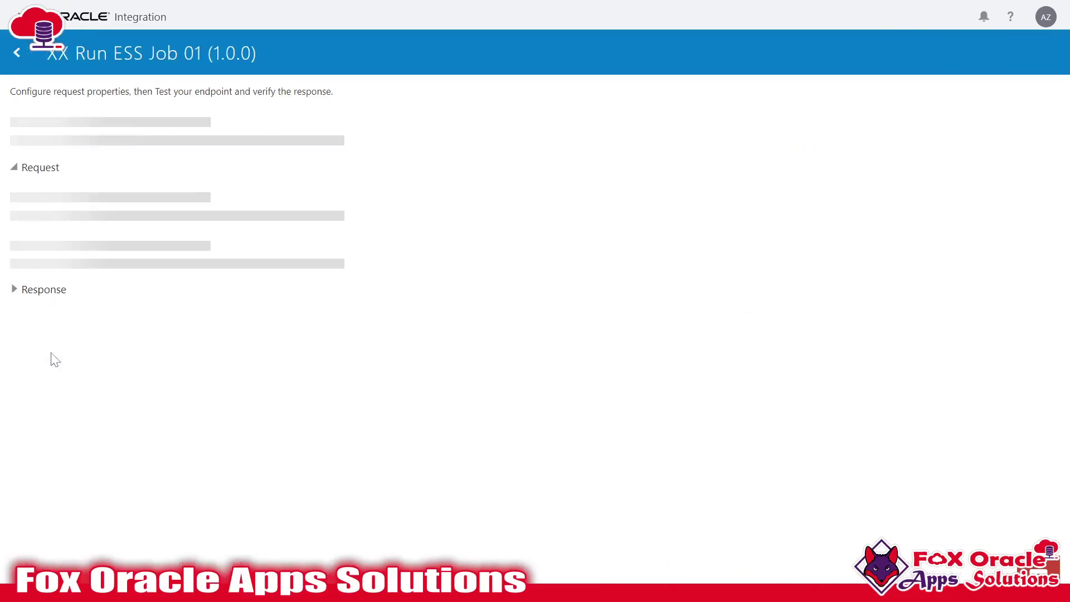
Supply the test request body with ReportPackage "/oracle/apps/ess/custom/Custom/BI_Reports/BI Report Demo/" and ReportDefination "XXInvoiceReportWithoutParameters".
click(163, 208)
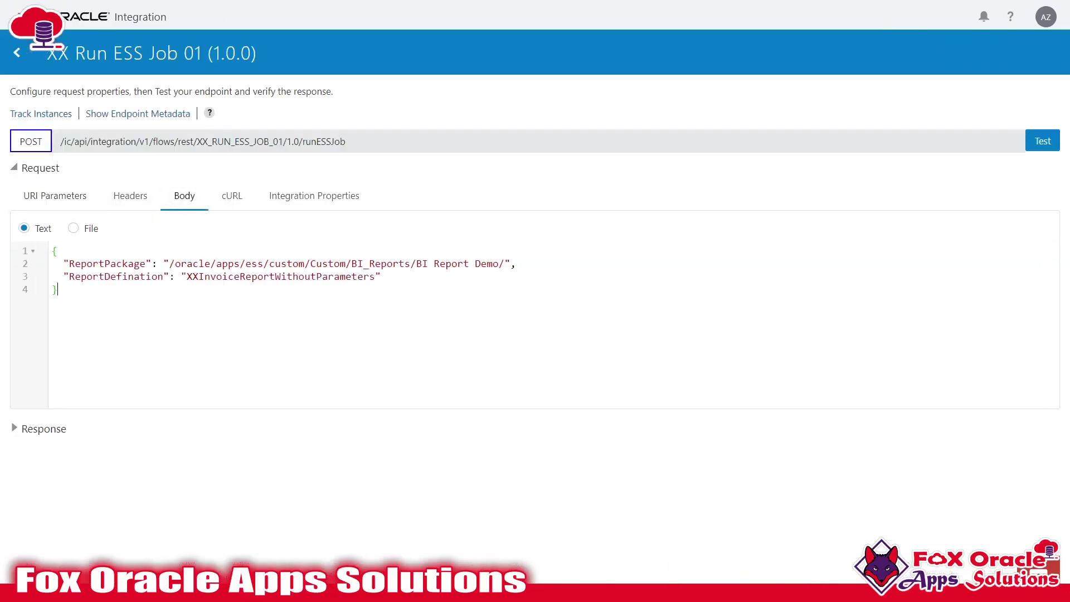
key(ctrl+a)
click(58, 289)
key(ctrl+a)
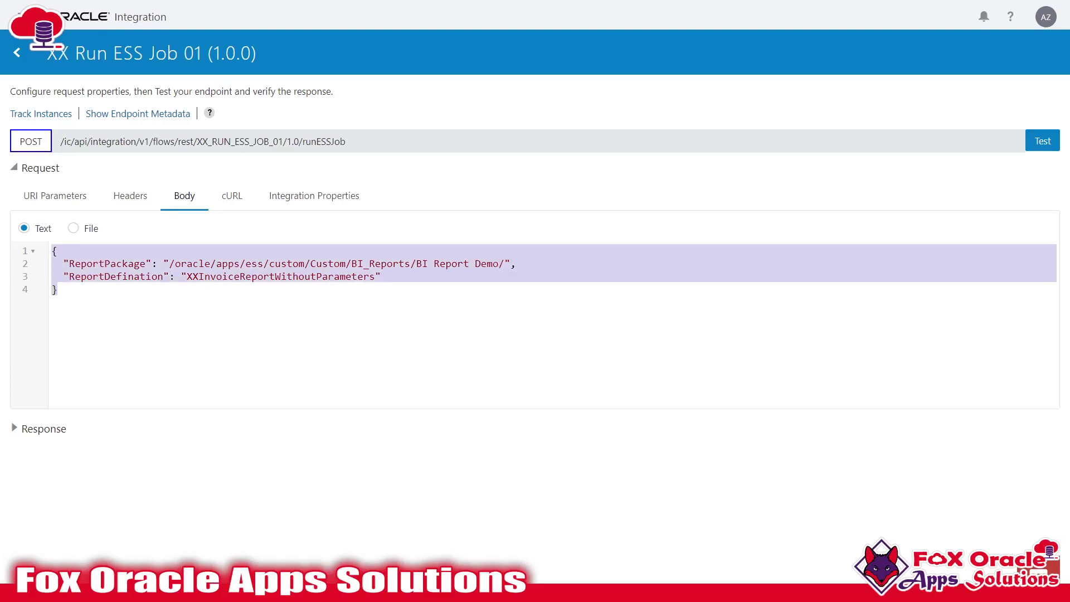
click(57, 289)
drag(170, 263, 504, 264)
drag(186, 277, 375, 276)
click(305, 316)
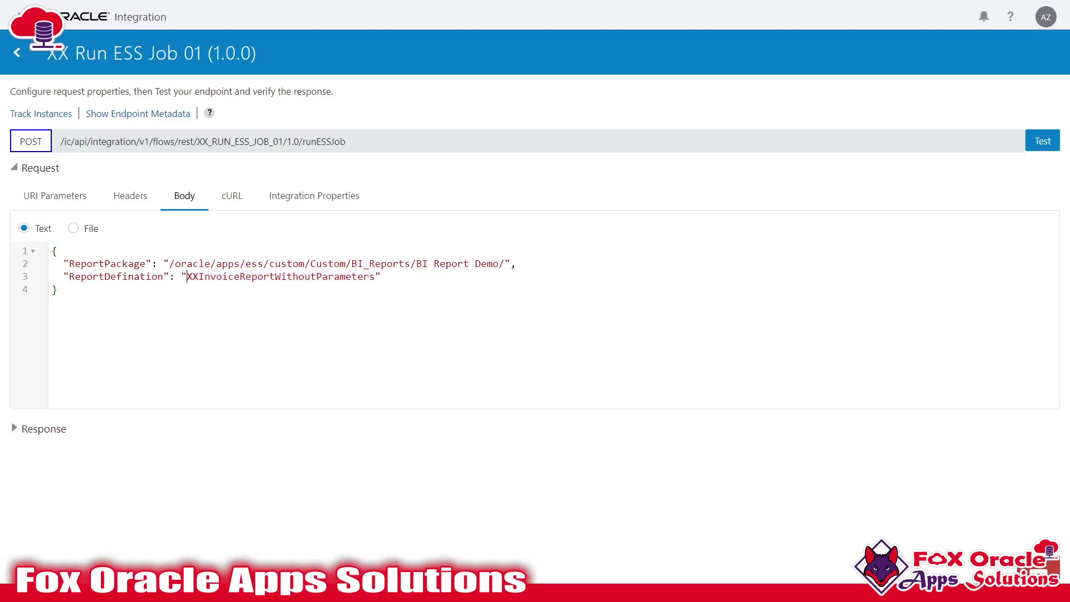
Run the integration test and select the RequestId value in the response body.
click(1041, 141)
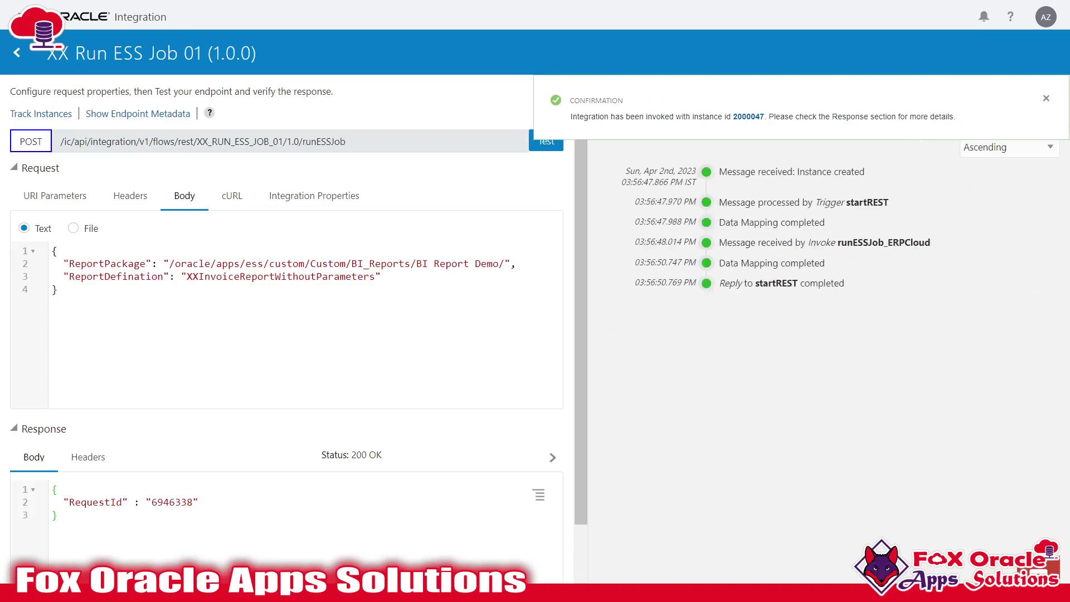
double_click(172, 501)
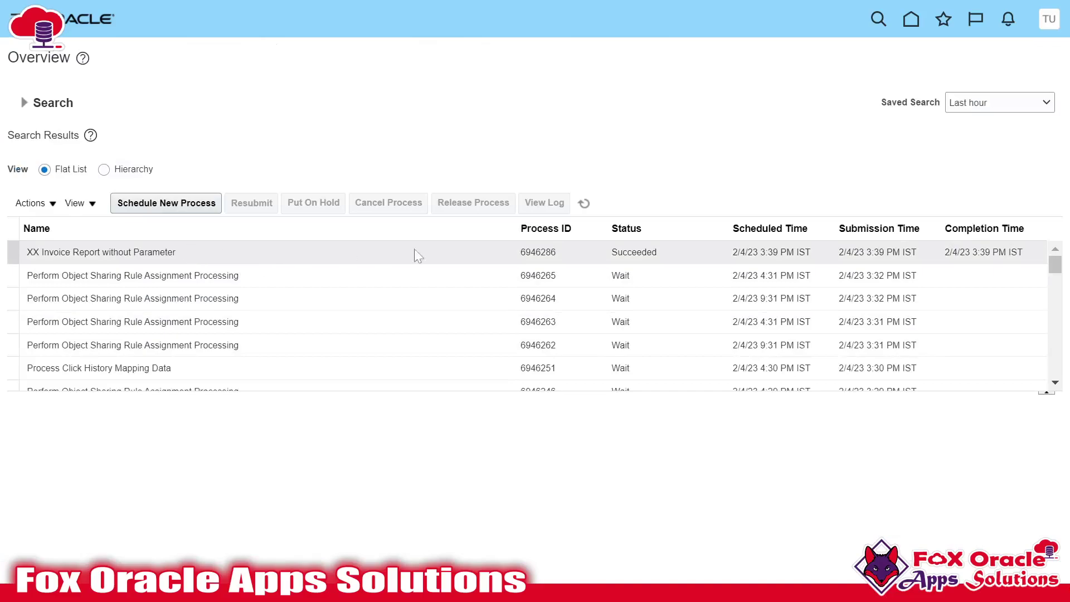
Refresh the scheduled process list and show the details of the newest XX Invoice Report without Parameter run.
click(584, 204)
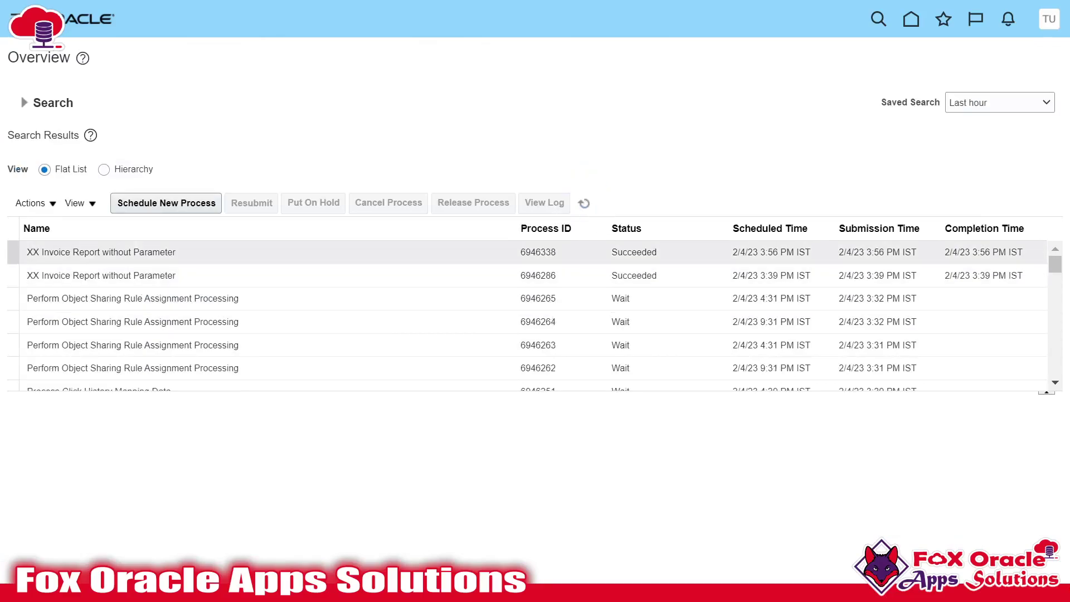
click(37, 252)
click(174, 275)
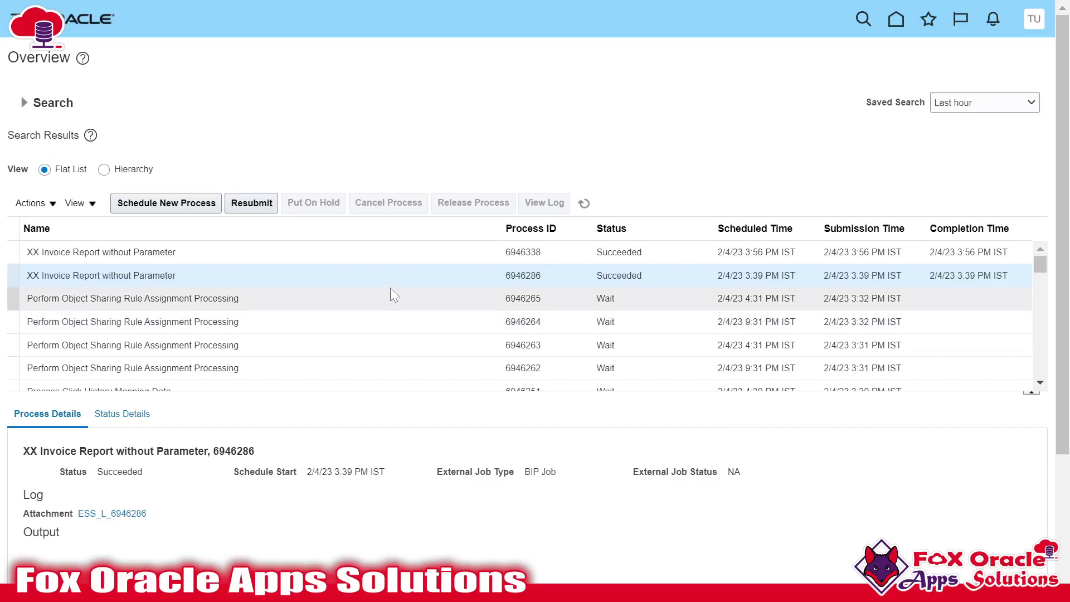
click(175, 253)
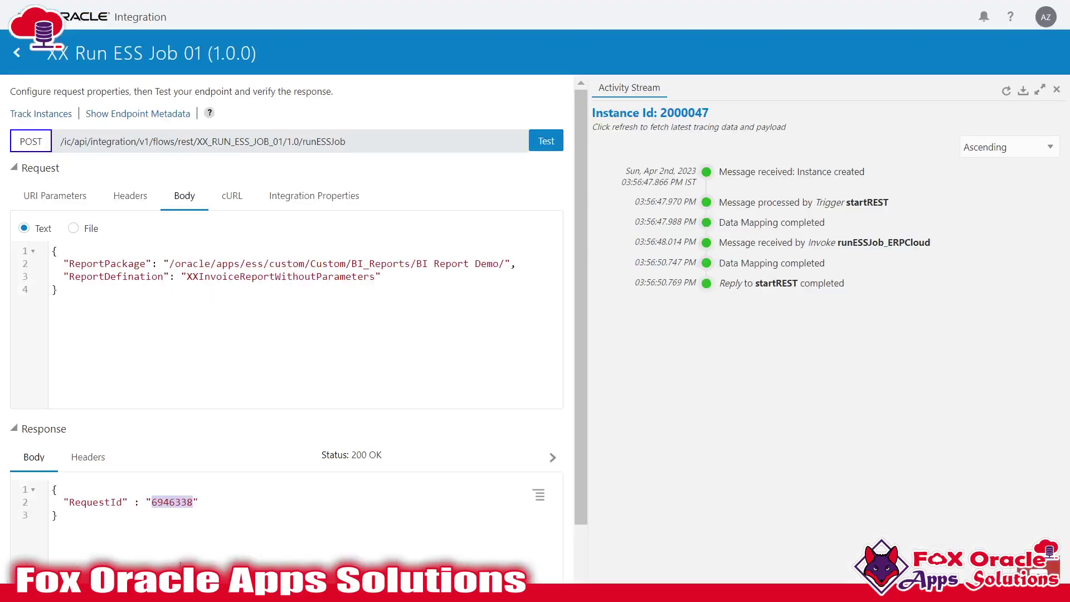
Compare the RequestId in the Oracle Integration test response with the newest run's process ID, and open that run's CSV output in Excel.
click(169, 528)
double_click(172, 502)
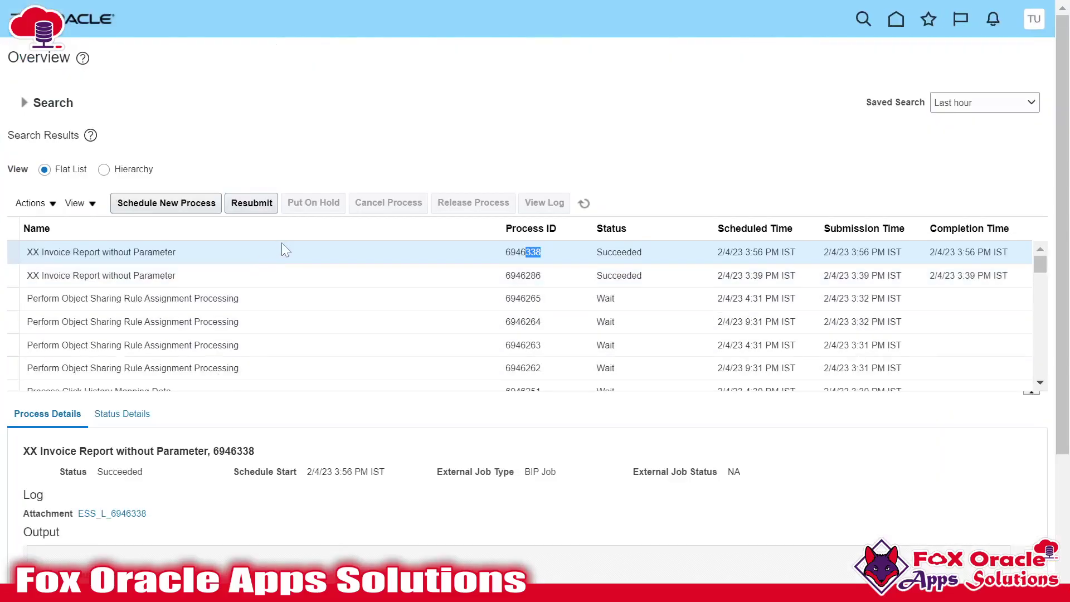
scroll(352, 365, down, 3)
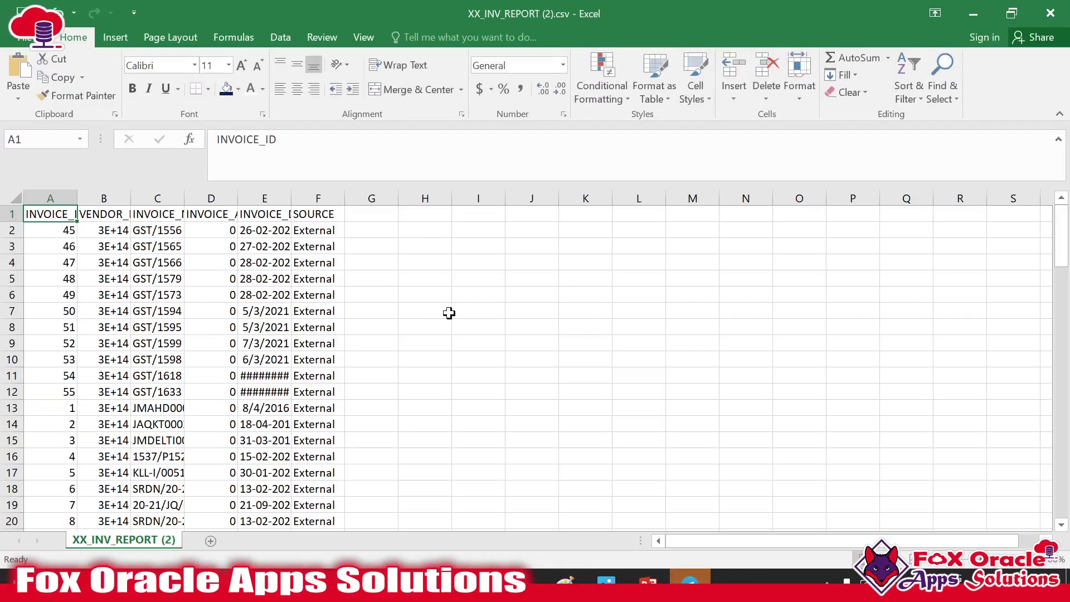
Review the invoice rows in XX_INV_REPORT (2).csv and fit the INVOICE_ID column's width to its contents.
click(449, 312)
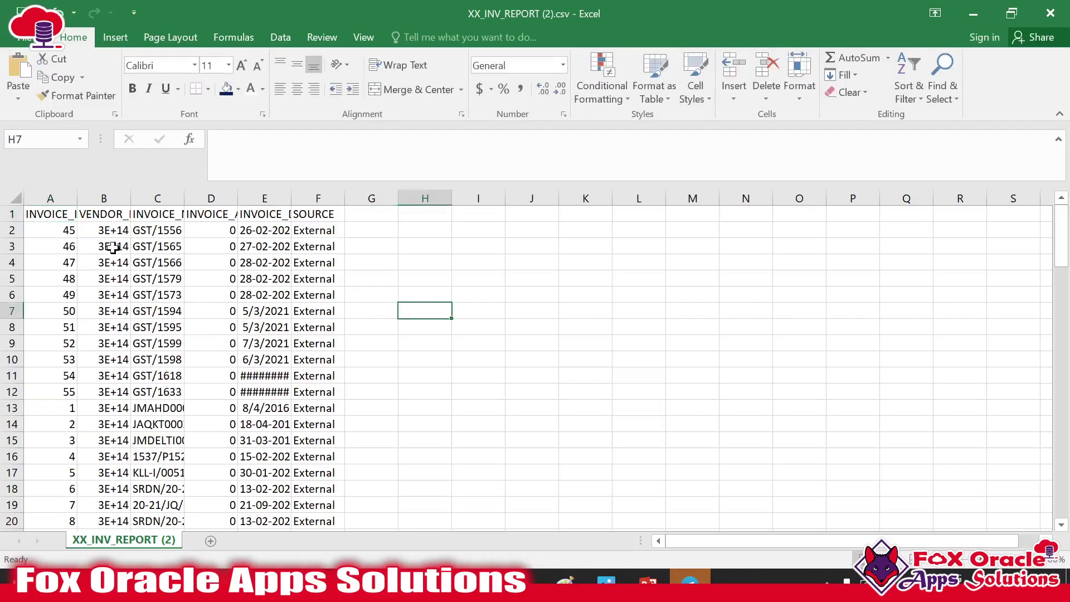
click(63, 207)
scroll(279, 362, down, 16)
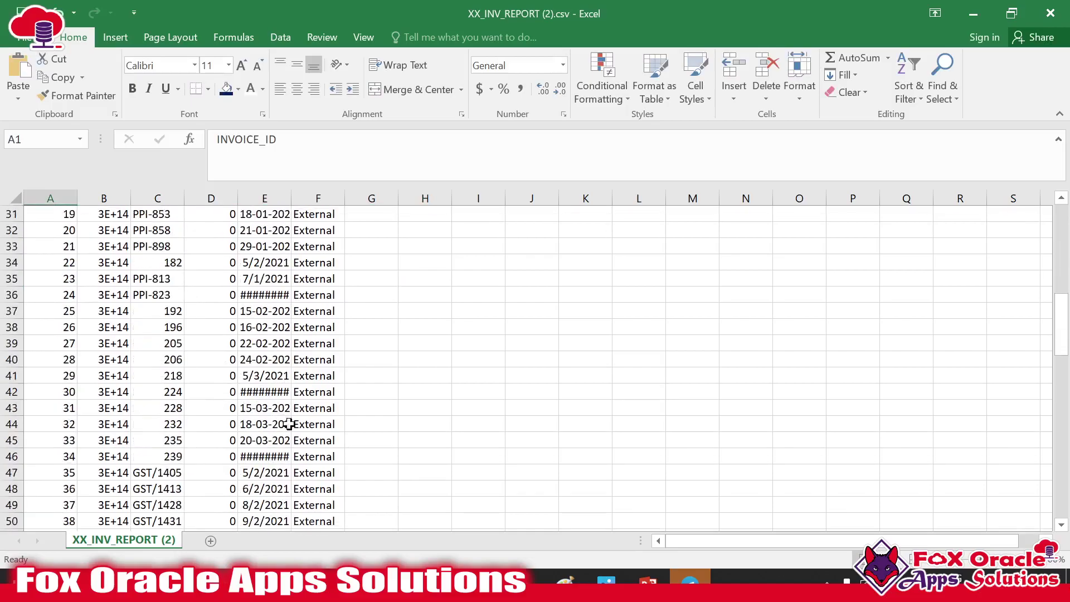
scroll(320, 446, up, 16)
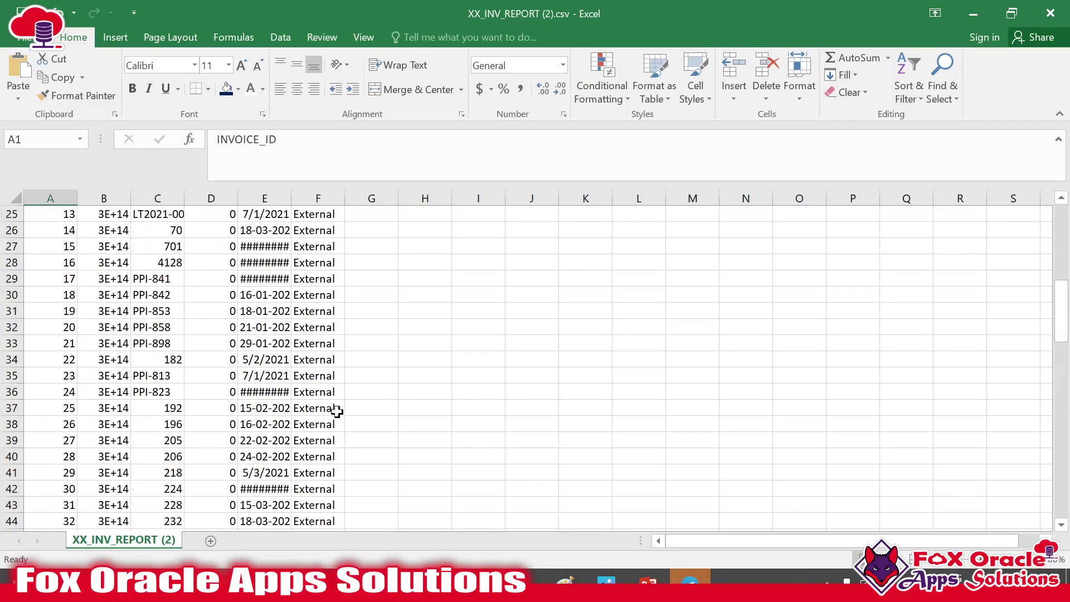
double_click(76, 198)
click(115, 259)
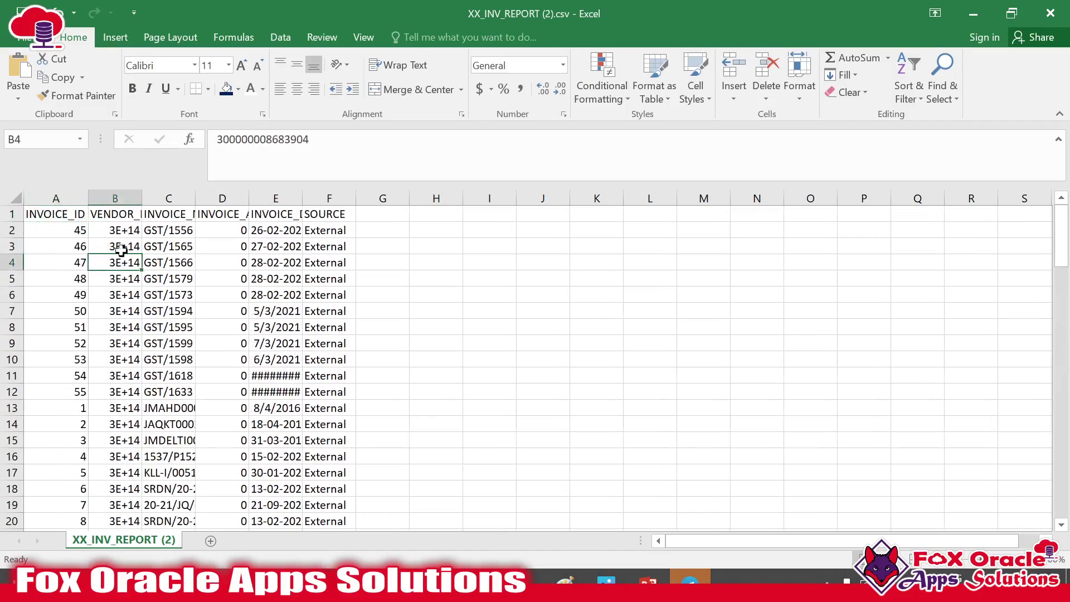